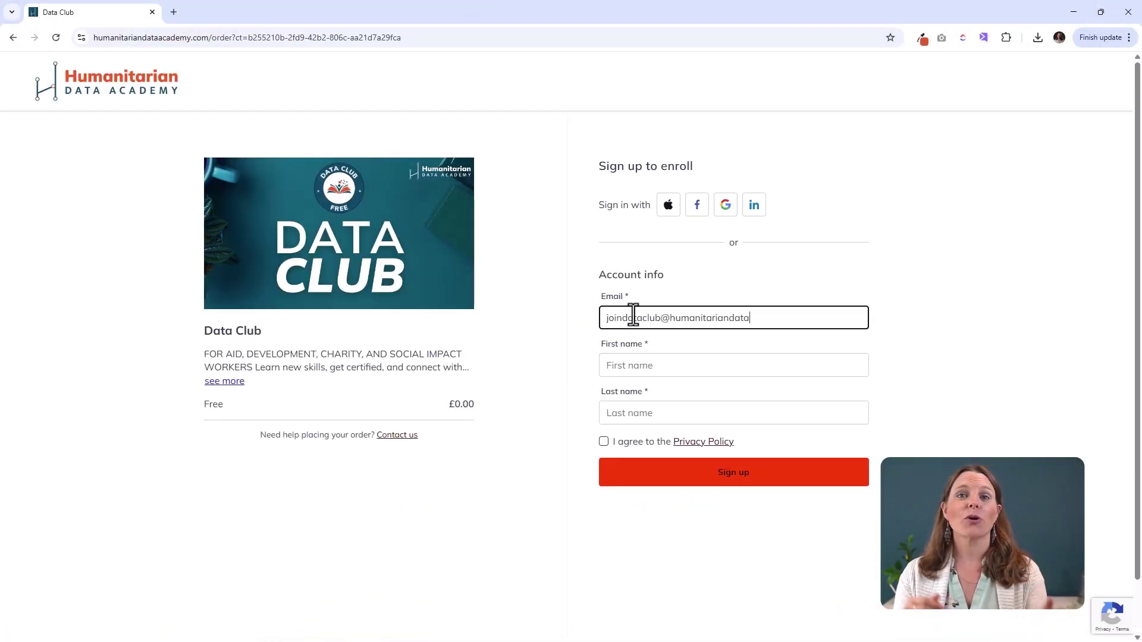
# Fill in the Data Club sign-up form with the user's name, accept the privacy policy and sign up.
pyautogui.write('Jain')
pyautogui.press('Tab')
pyautogui.write('Data Club')
pyautogui.press('Tab')
pyautogui.press('space')
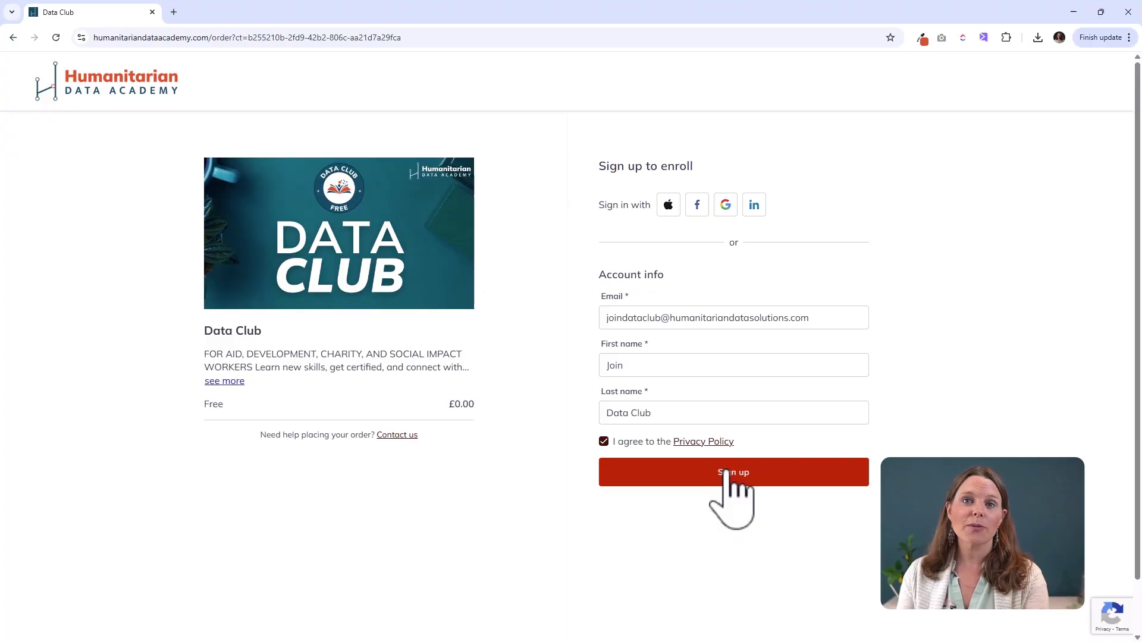
pyautogui.click(727, 473)
# Set the account password, country of work United Kingdom and job title 'DaDS'.
pyautogui.click(476, 205)
pyautogui.write('•••••••••')
pyautogui.click(535, 281)
pyautogui.write('un')
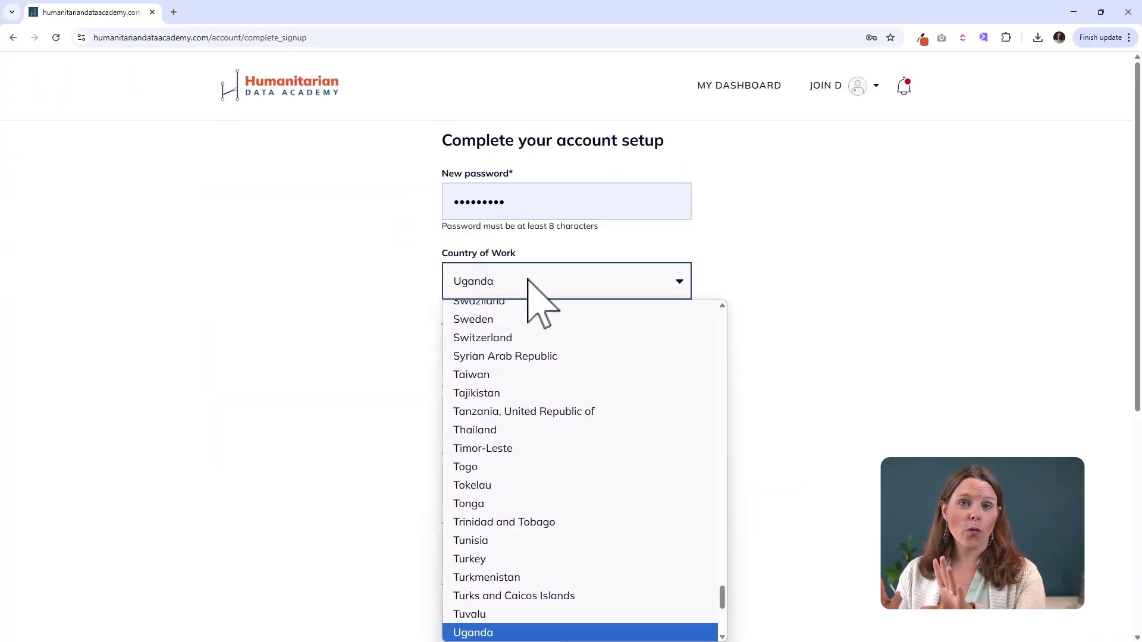
pyautogui.press('Down')
pyautogui.press('Return')
pyautogui.click(515, 349)
pyautogui.write('Da')
pyautogui.write('DS')
pyautogui.press('Tab')
# Enter gender F, age 39 and language English, opt in to newsletters and submit.
pyautogui.write('F')
pyautogui.click(489, 542)
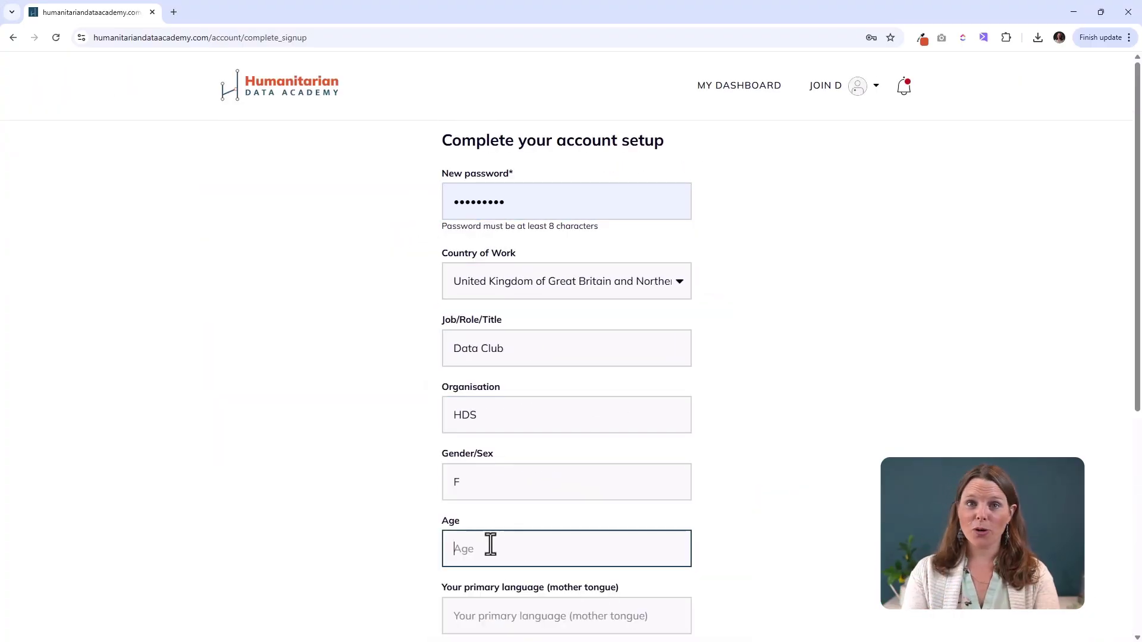
pyautogui.write('39')
pyautogui.click(561, 493)
pyautogui.write('english')
pyautogui.click(484, 481)
pyautogui.click(480, 549)
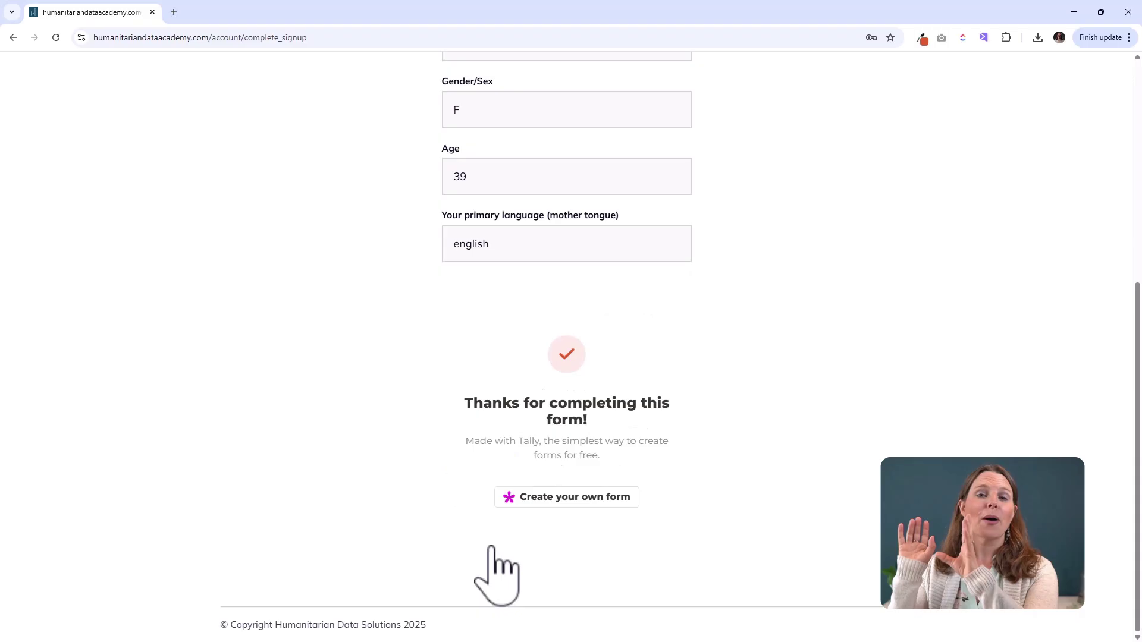
pyautogui.scroll(-6, 508, 482)
pyautogui.scroll(-8, 506, 484)
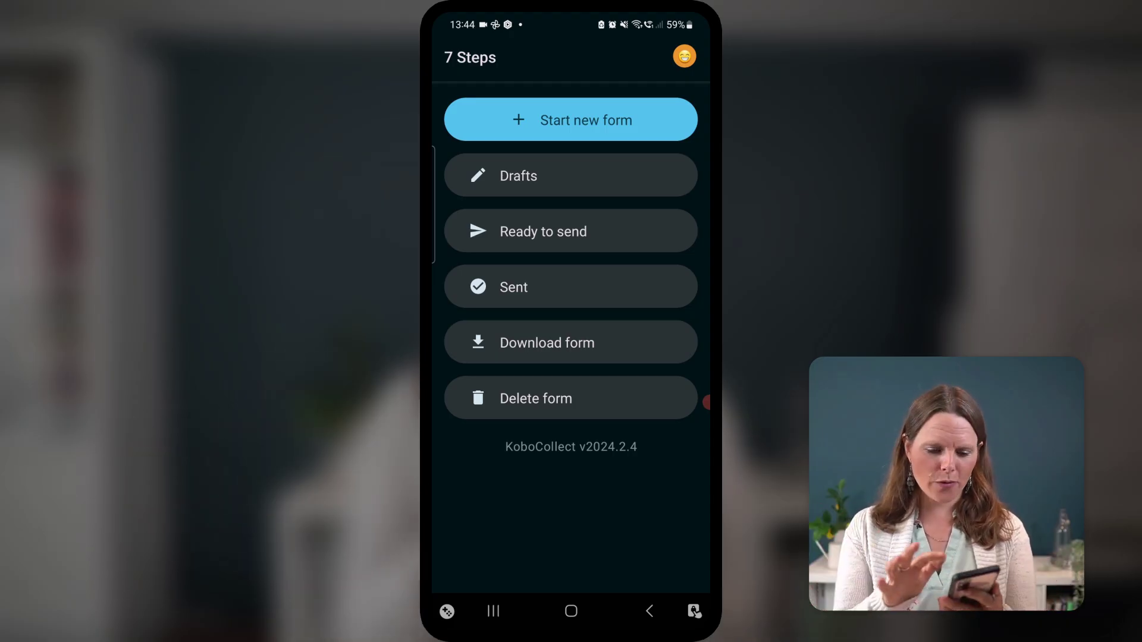
# Open KoboCollect's Download form list showing the forms available on the server.
pyautogui.click(571, 120)
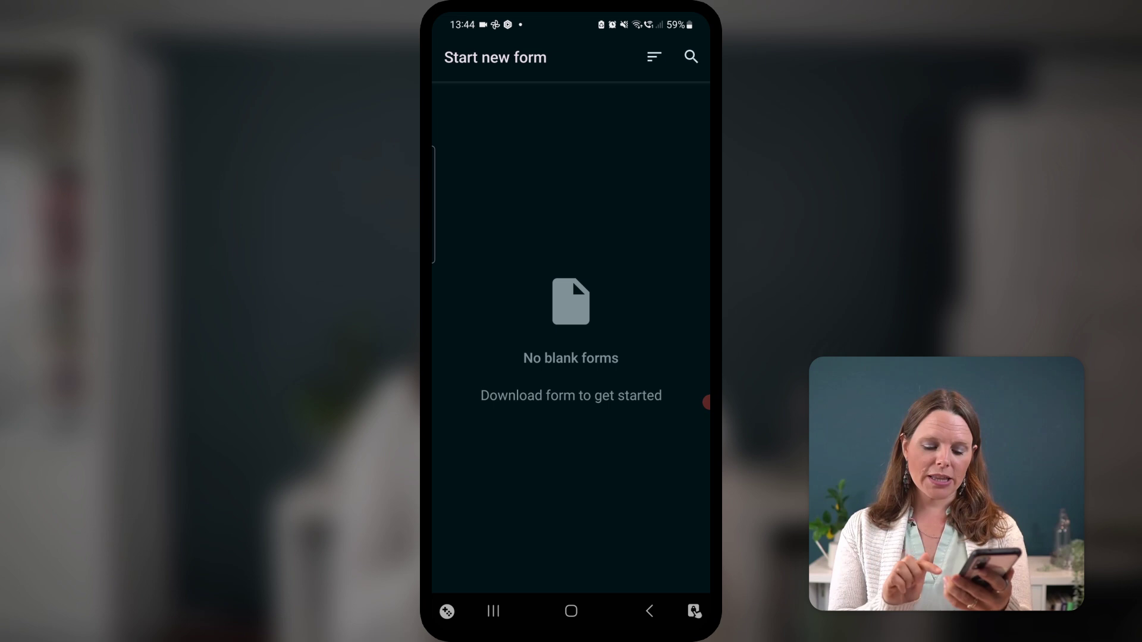
pyautogui.click(648, 611)
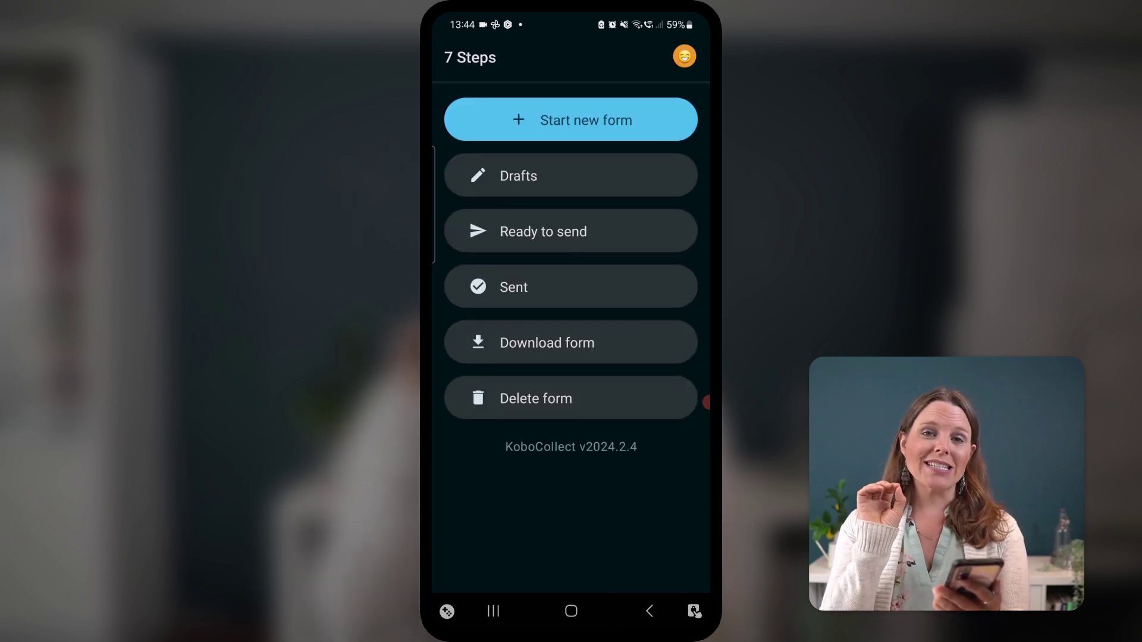
pyautogui.click(595, 342)
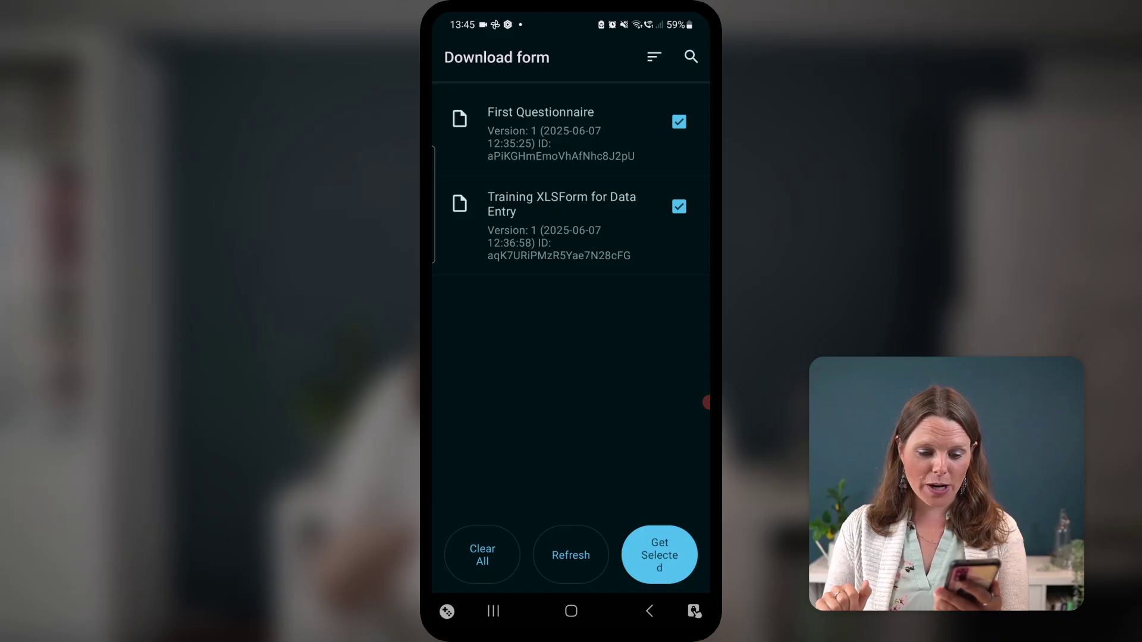
# Untick Training XLSForm for Data Entry and download only First Questionnaire.
pyautogui.click(571, 225)
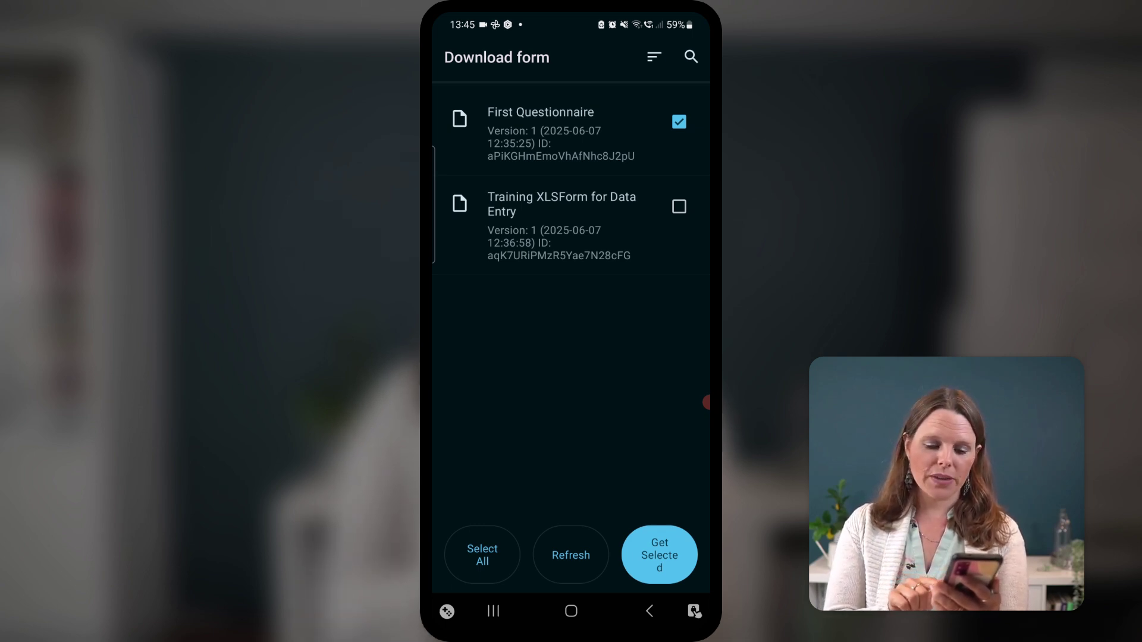
pyautogui.click(659, 555)
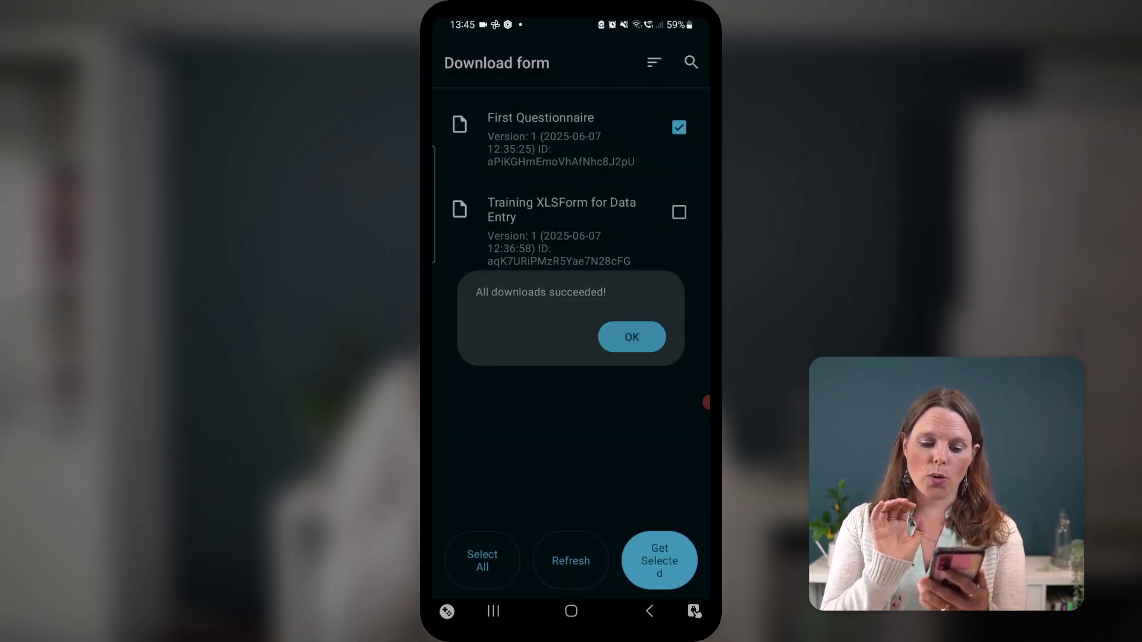
pyautogui.click(632, 332)
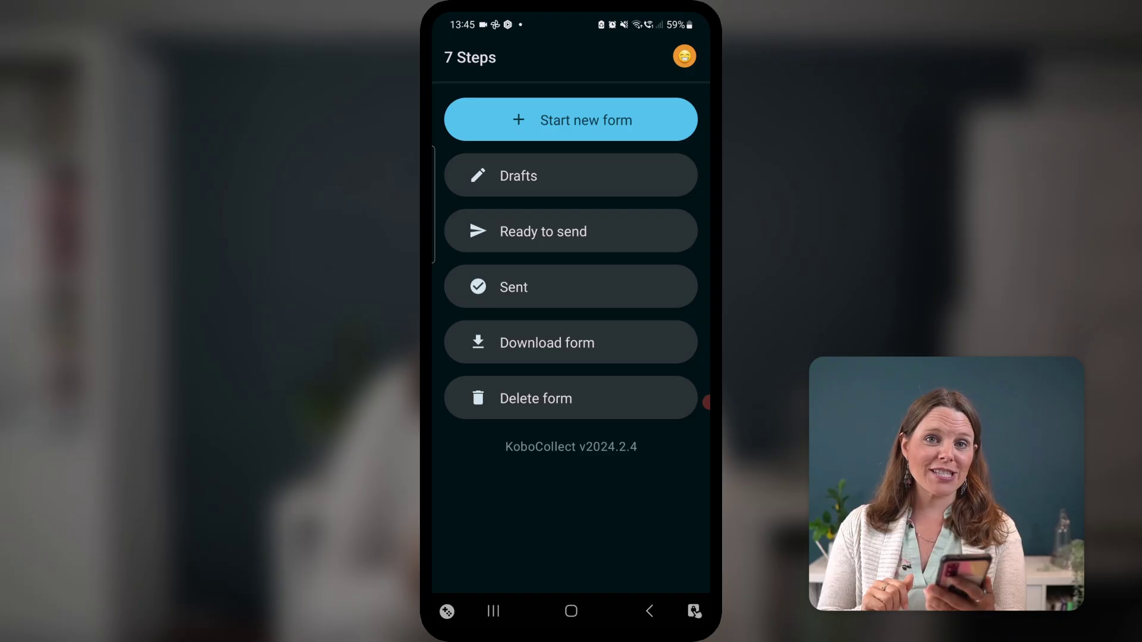
# Start a new First Questionnaire entry and enter the respondent's name in the required field.
pyautogui.click(571, 120)
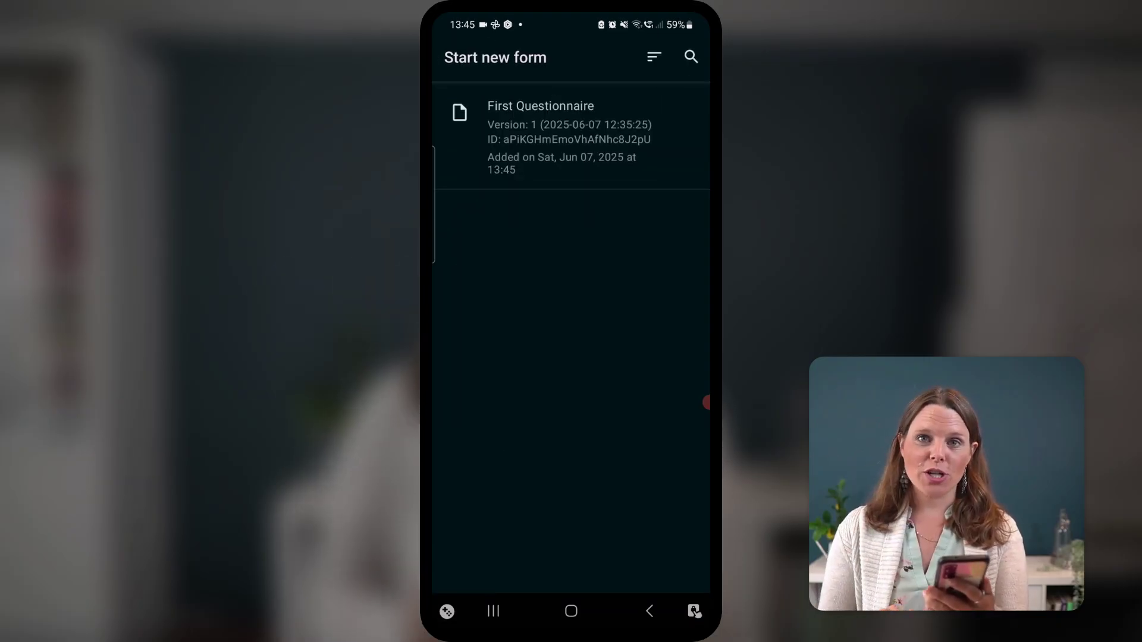
pyautogui.click(570, 137)
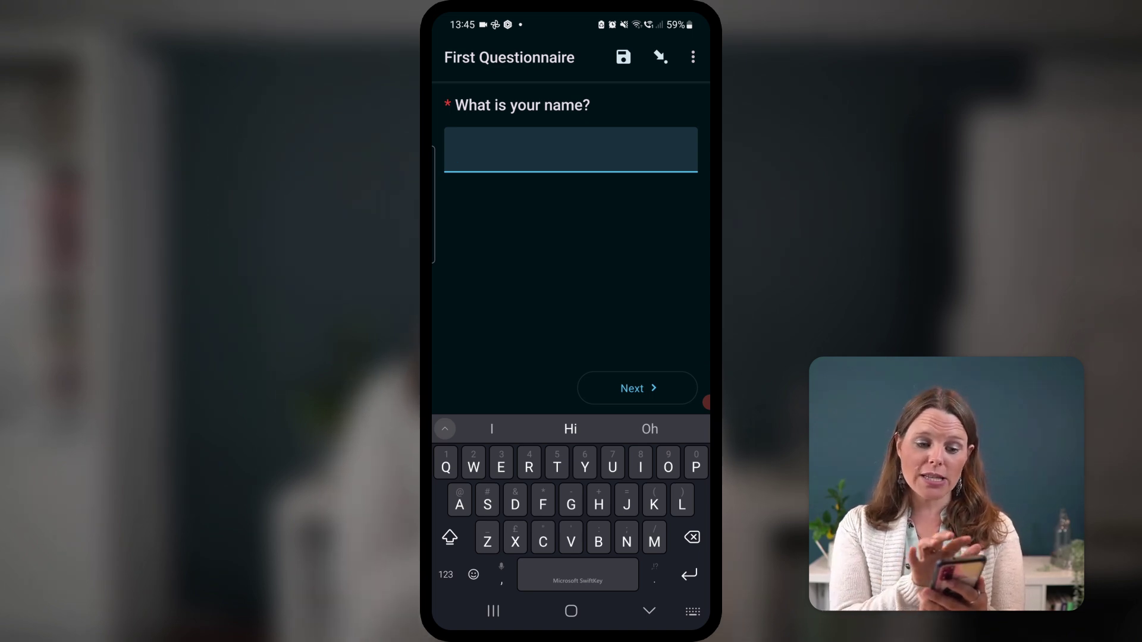
pyautogui.press('Return')
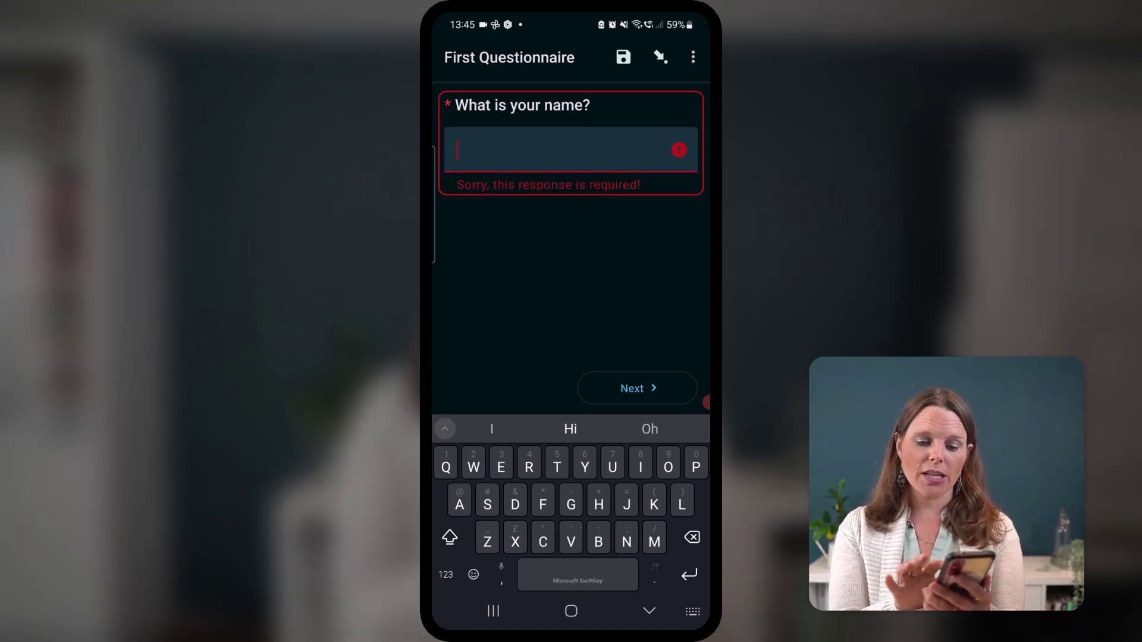
pyautogui.click(637, 388)
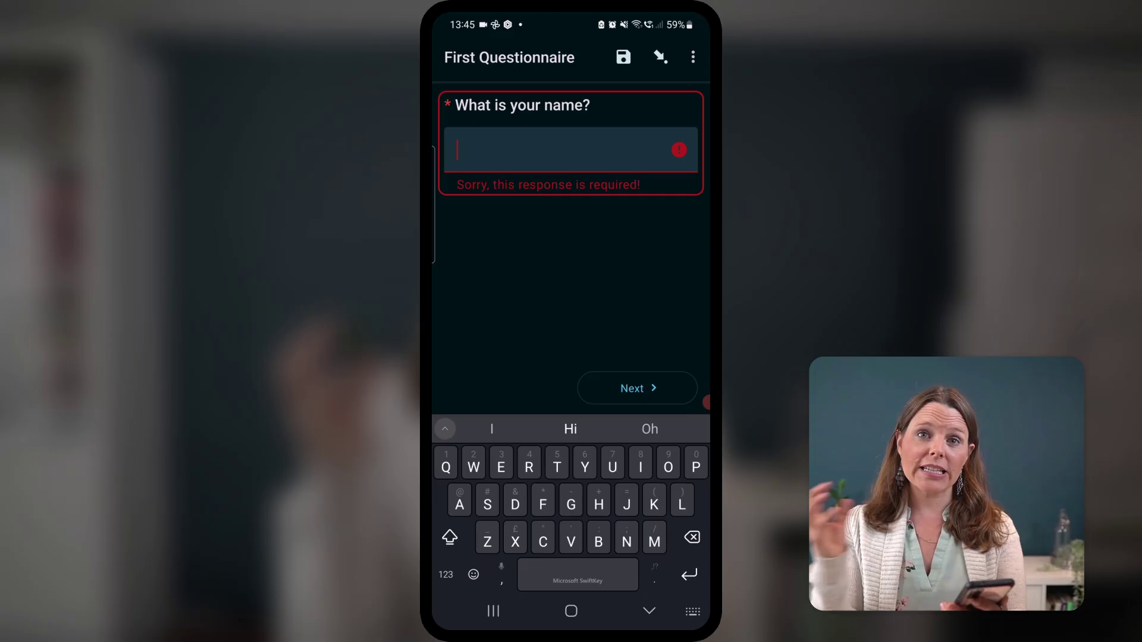
pyautogui.write('Janna')
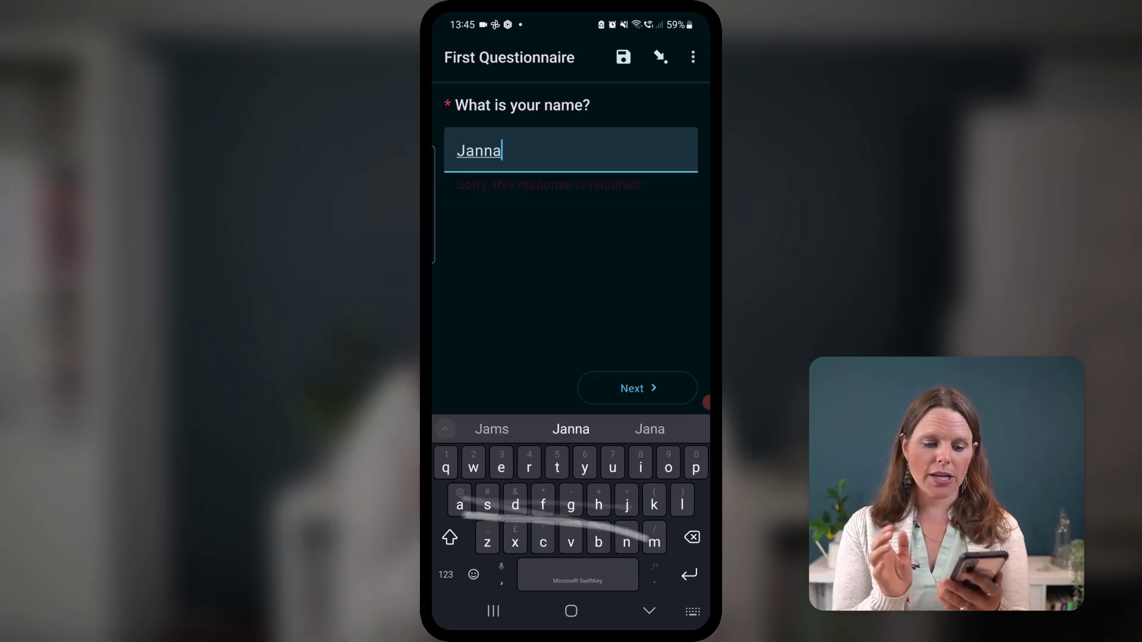
pyautogui.click(637, 388)
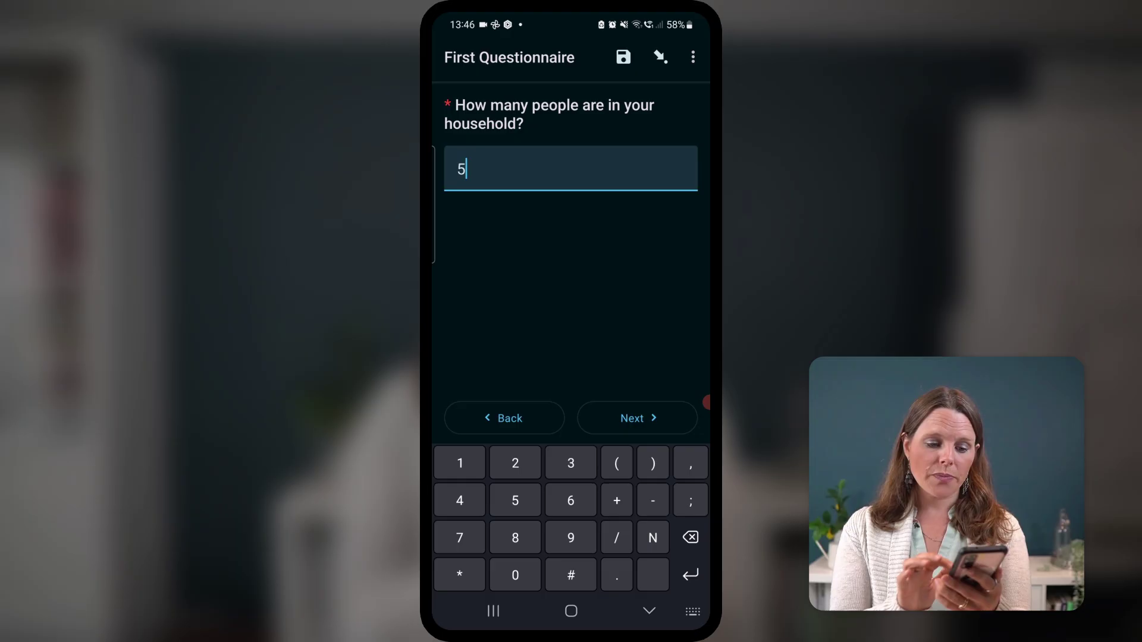
# Enter household size 5 and date of birth 05 Mar 2025, then continue.
pyautogui.click(637, 418)
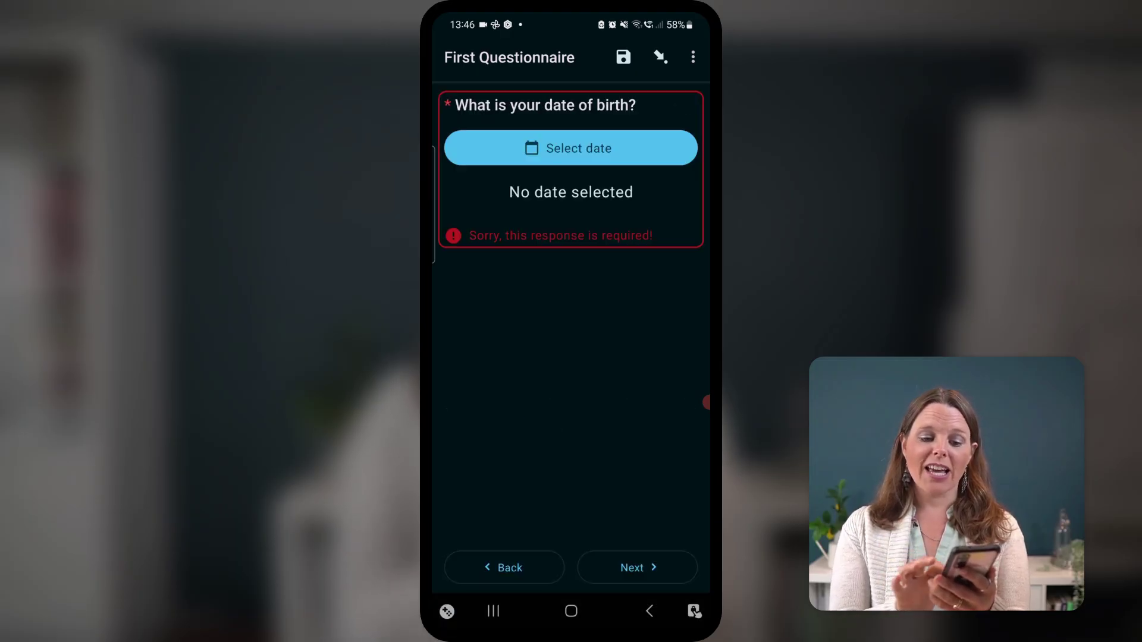
pyautogui.click(648, 567)
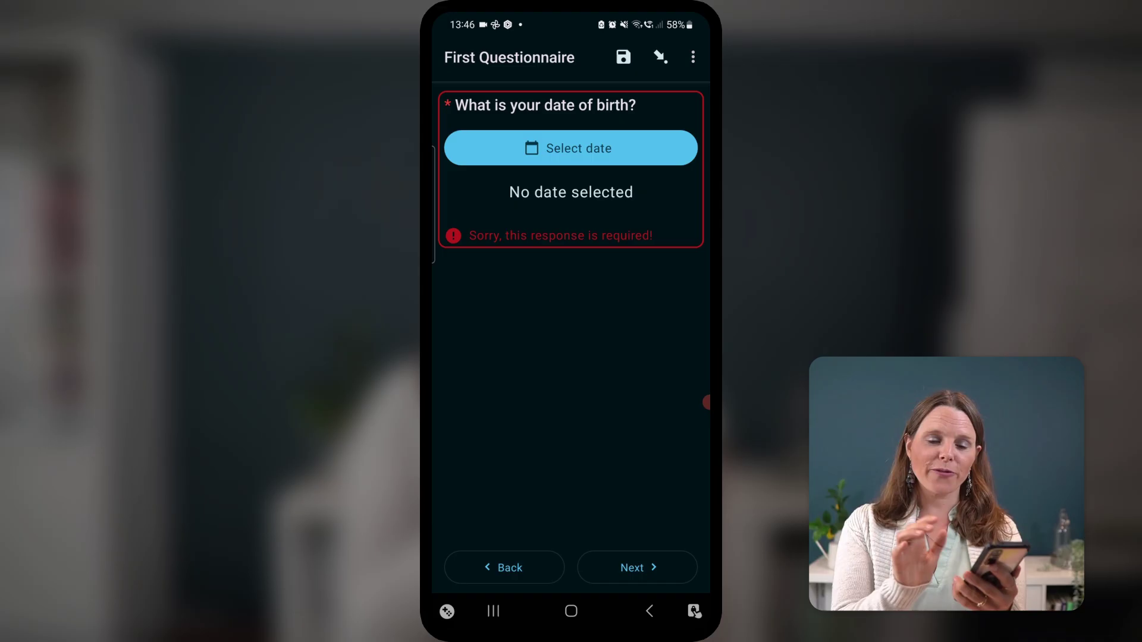
pyautogui.click(571, 148)
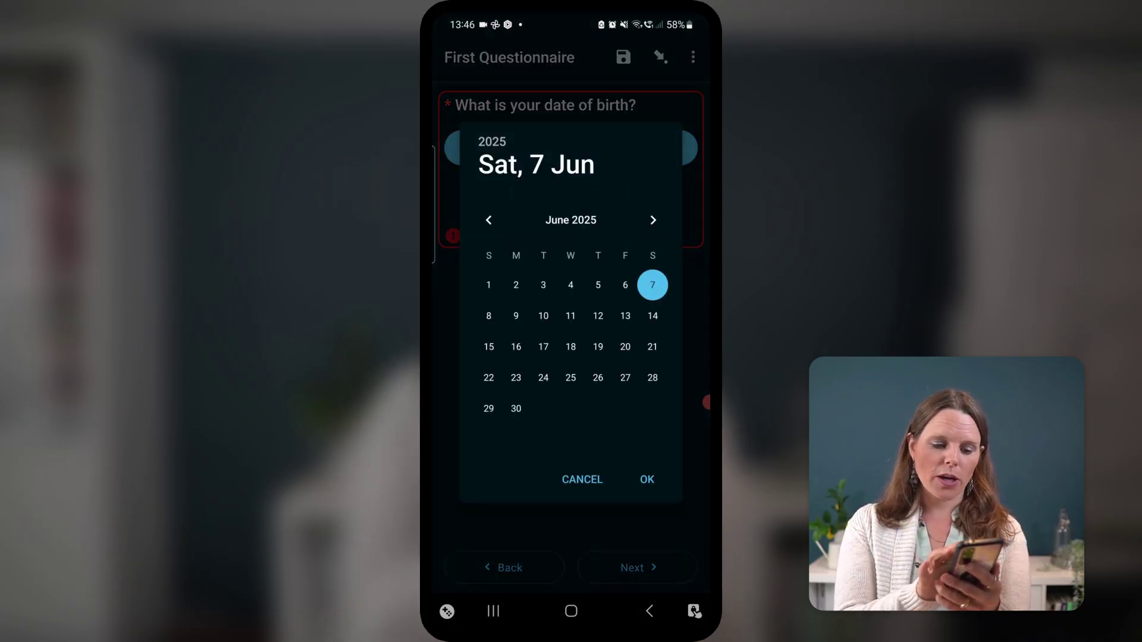
pyautogui.click(488, 220)
pyautogui.click(488, 220)
pyautogui.click(488, 220)
pyautogui.click(571, 316)
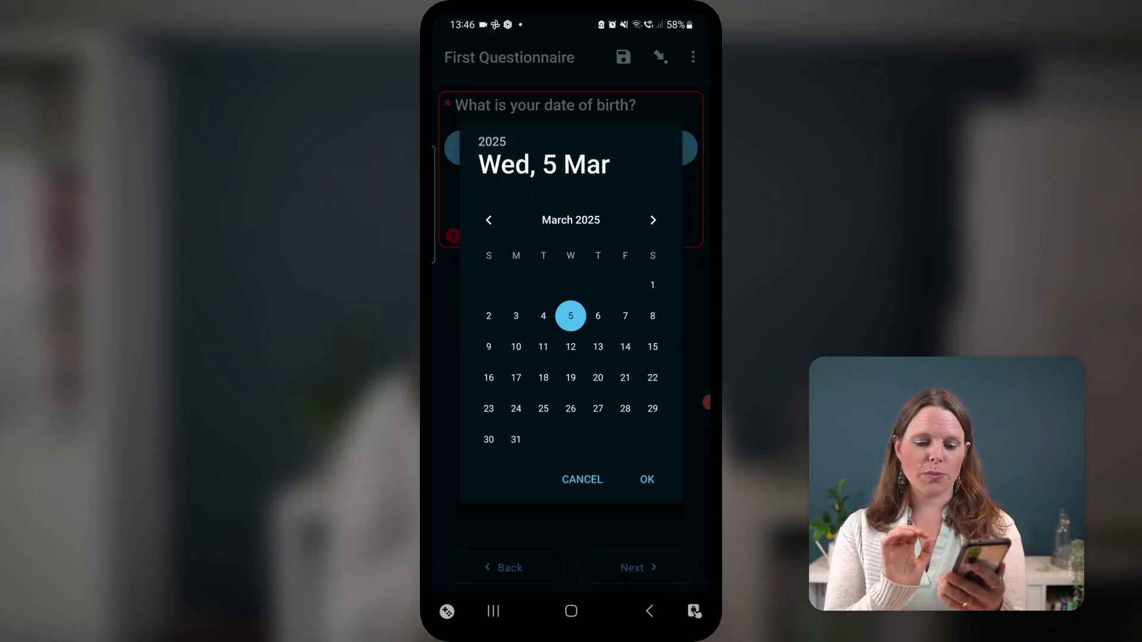
pyautogui.click(646, 480)
pyautogui.click(654, 567)
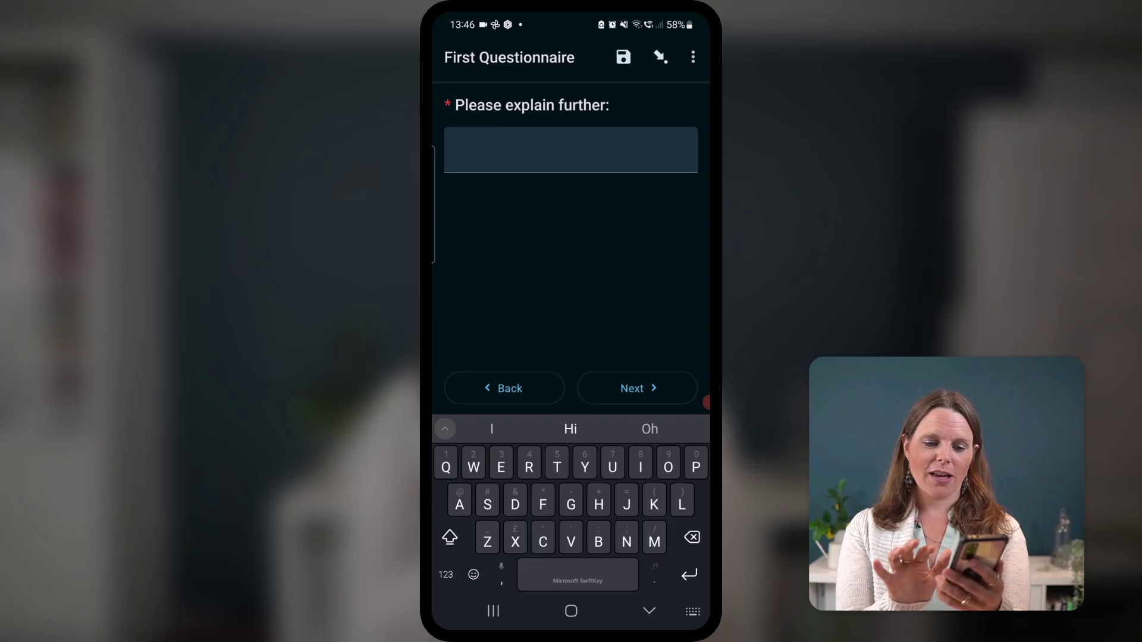
# Change displacement status to refugee and tick Healthcare and Other as household needs.
pyautogui.click(504, 388)
pyautogui.click(456, 202)
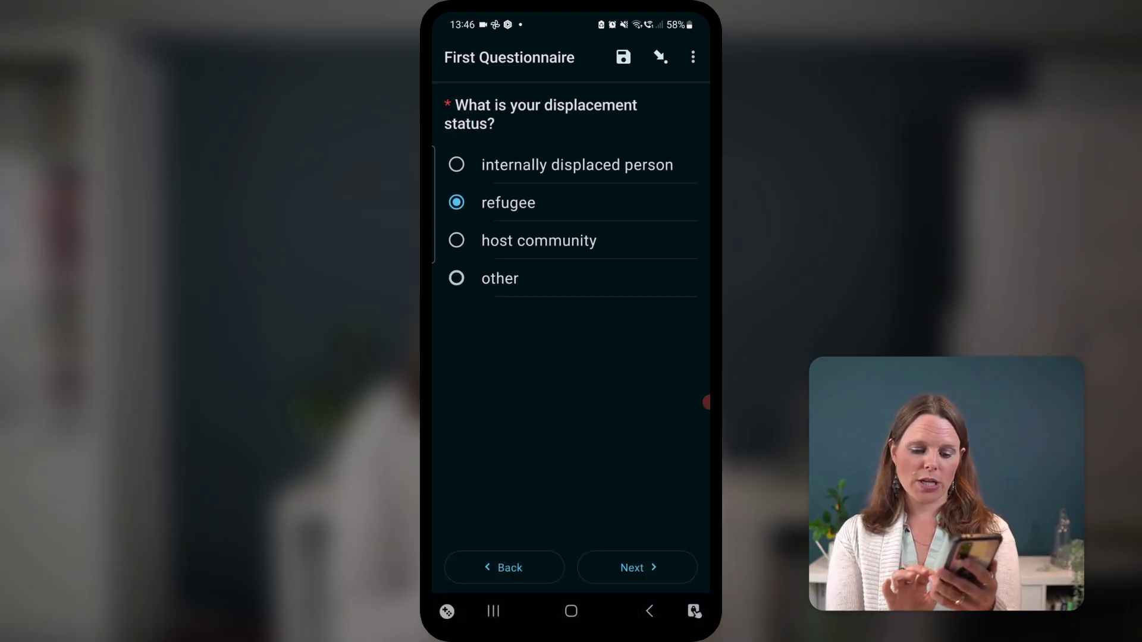
pyautogui.click(638, 567)
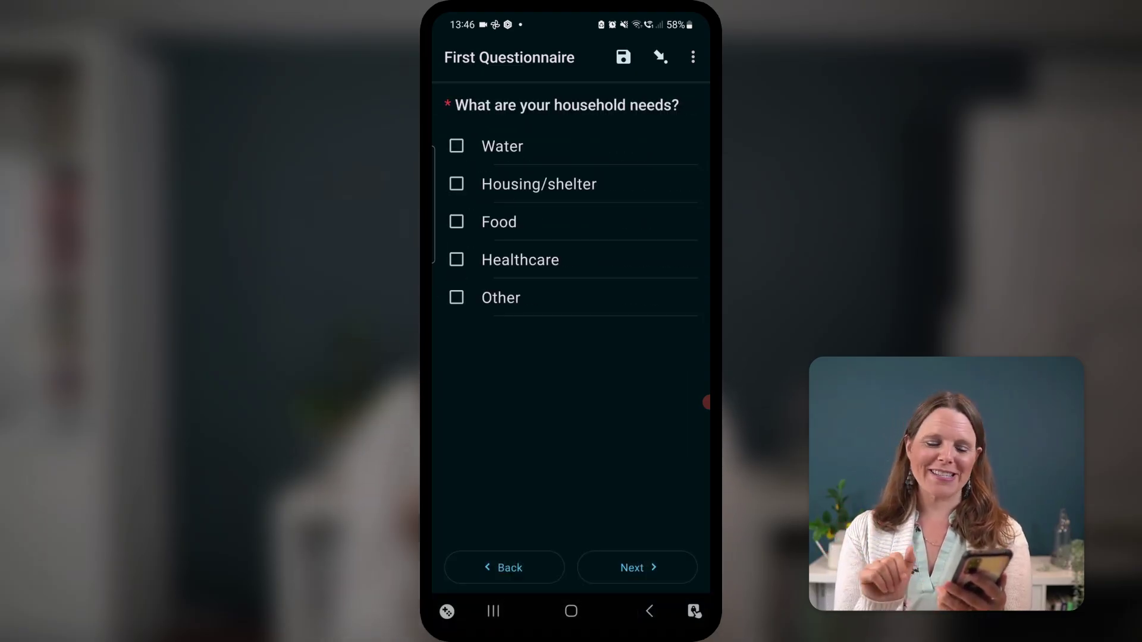
pyautogui.click(456, 259)
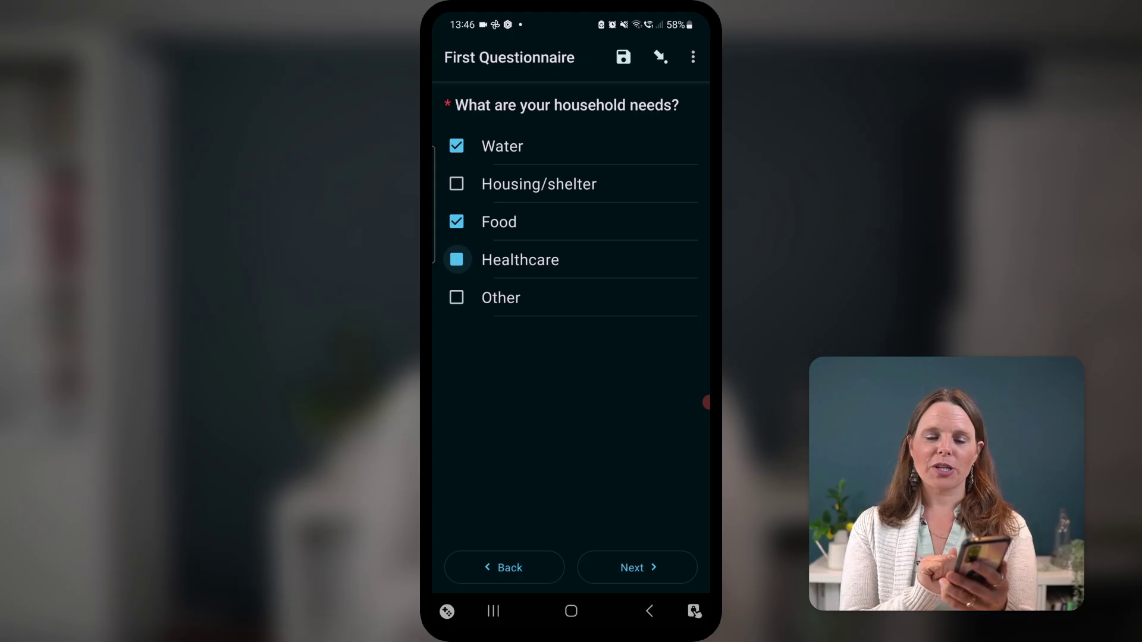
pyautogui.click(457, 298)
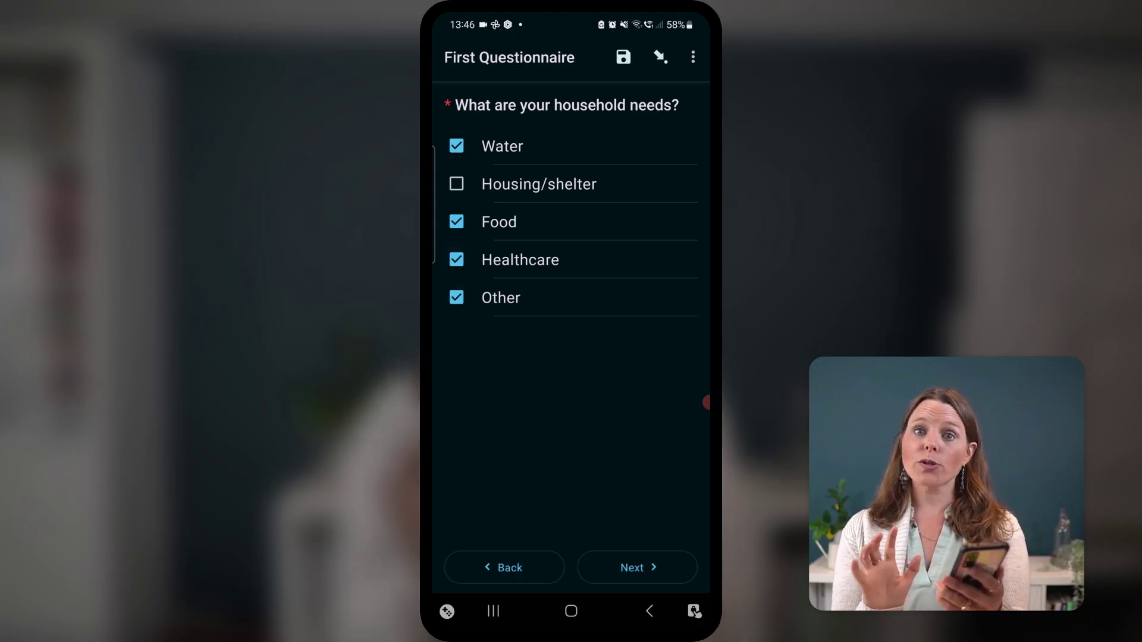
pyautogui.click(637, 567)
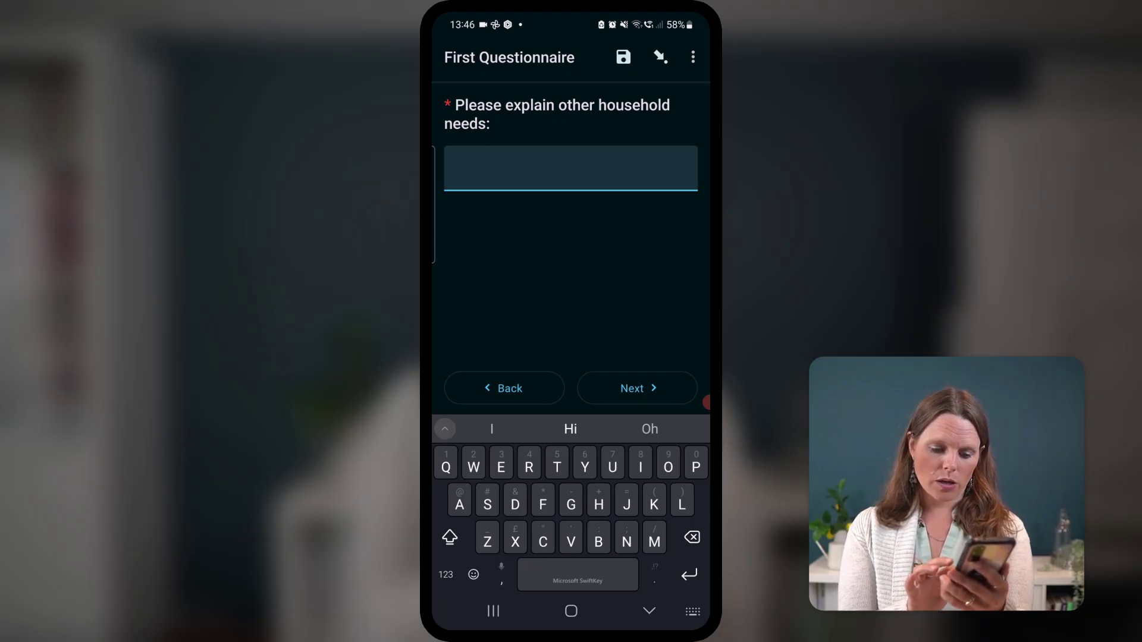
# Explain the other household need as 'Dignity kit for new mother'.
pyautogui.write('Dignity ')
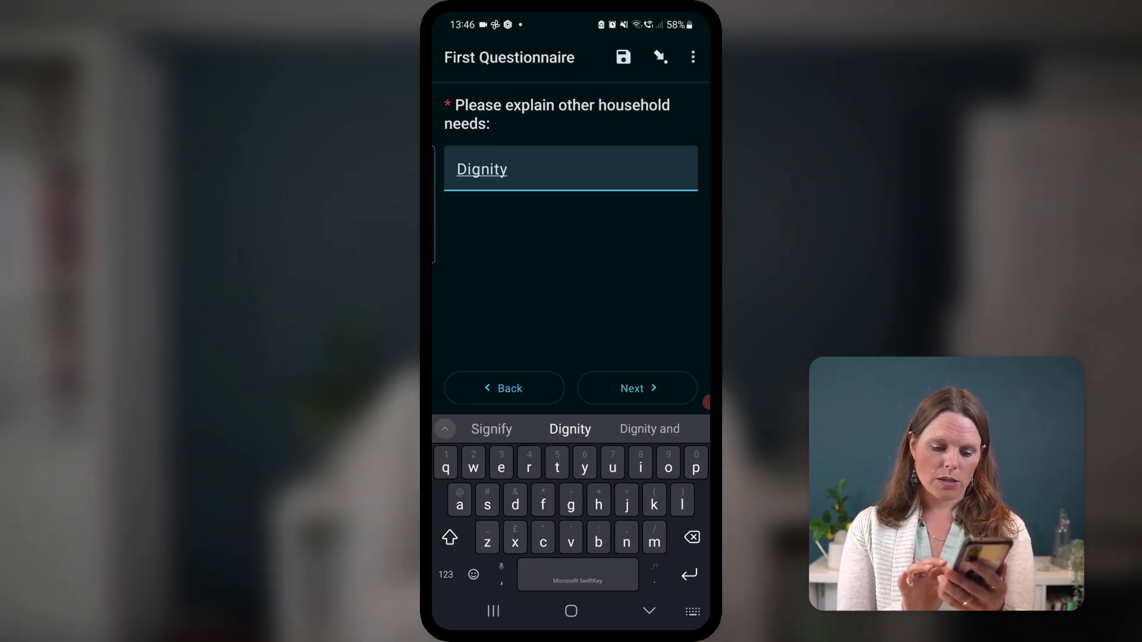
pyautogui.write('lies')
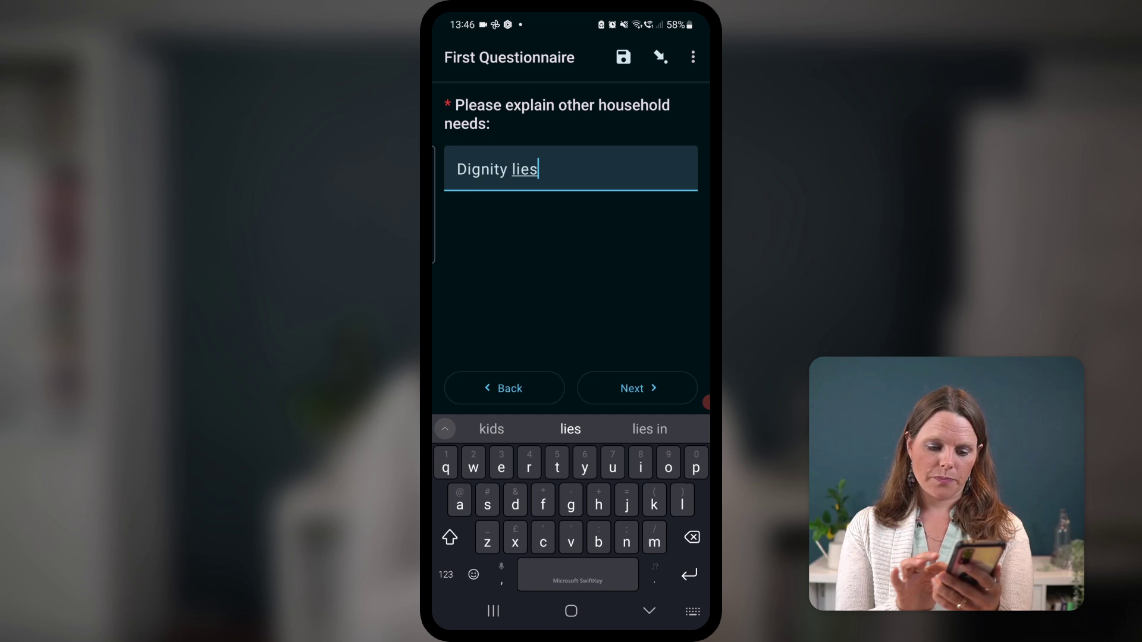
pyautogui.press('BackSpace')
pyautogui.press('BackSpace')
pyautogui.press('BackSpace')
pyautogui.press('BackSpace')
pyautogui.write('ki')
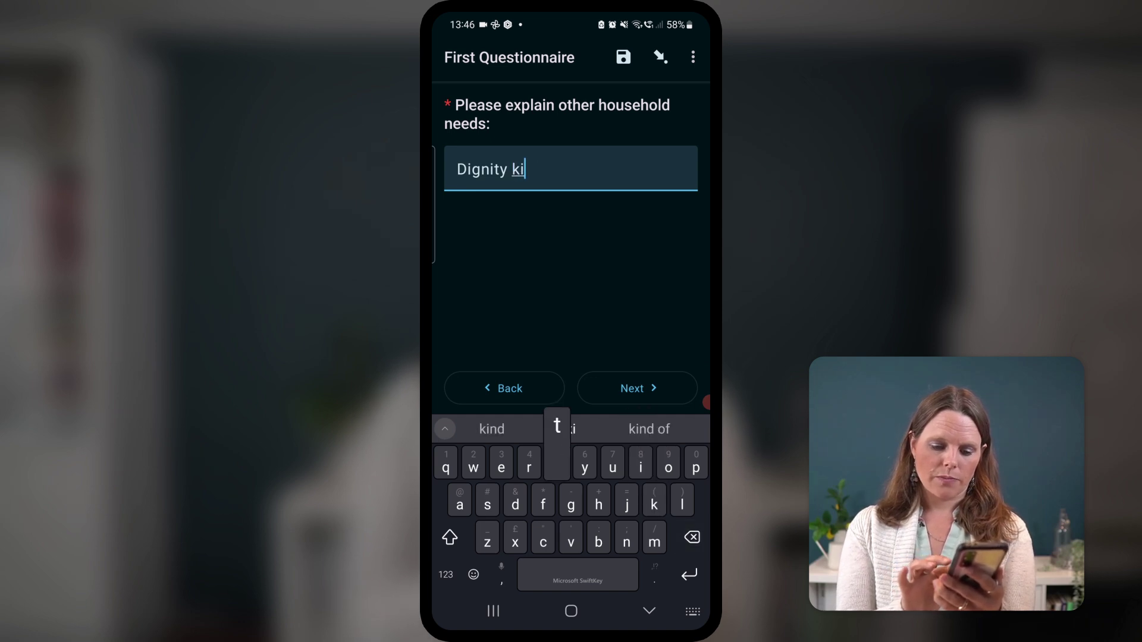
pyautogui.write('t for mother')
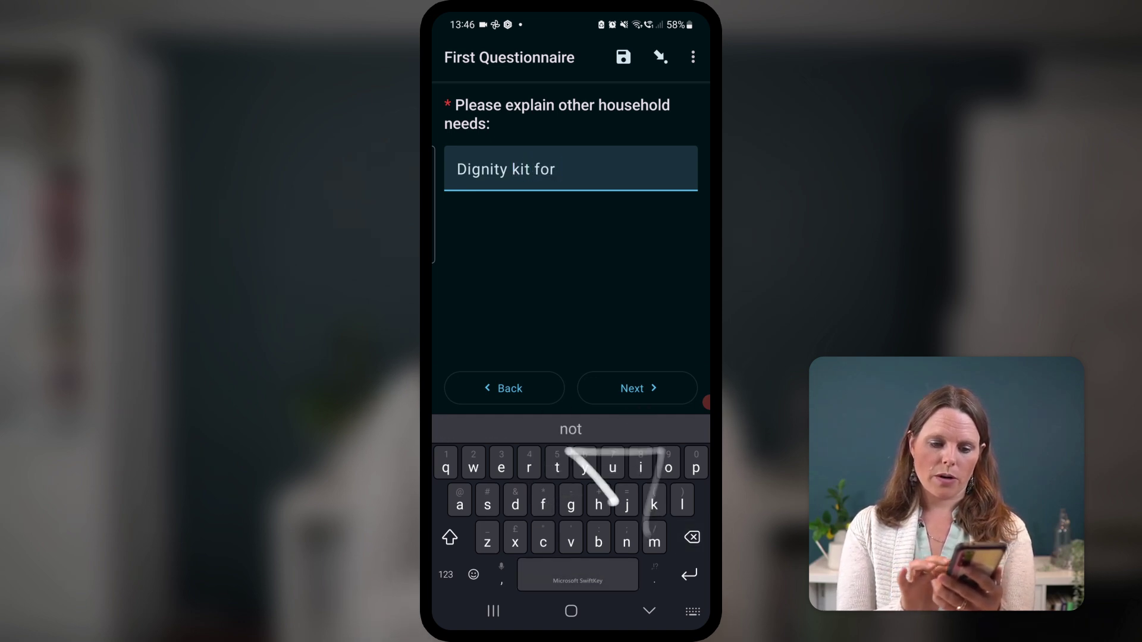
pyautogui.click(559, 169)
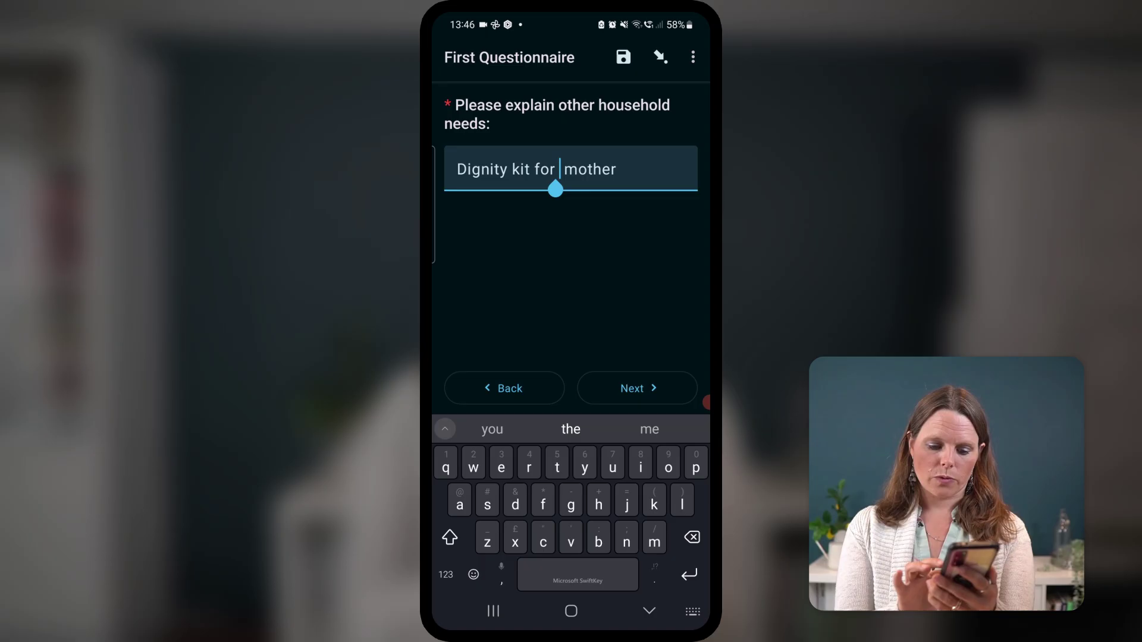
pyautogui.write('new')
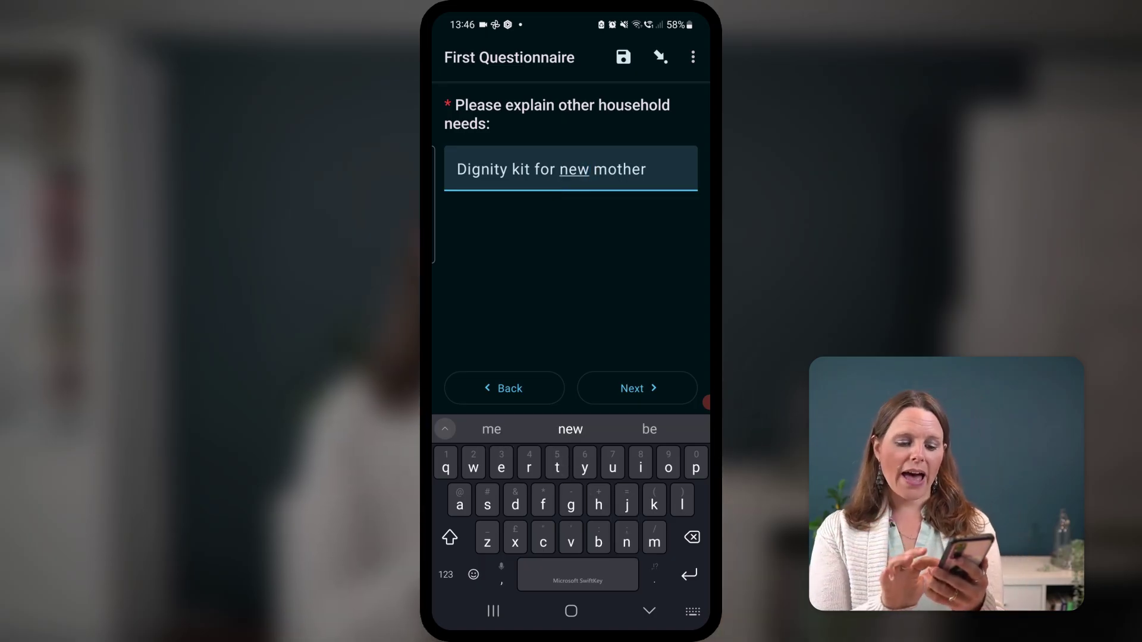
# Save the First Questionnaire entry as a draft and view the Drafts list.
pyautogui.click(637, 387)
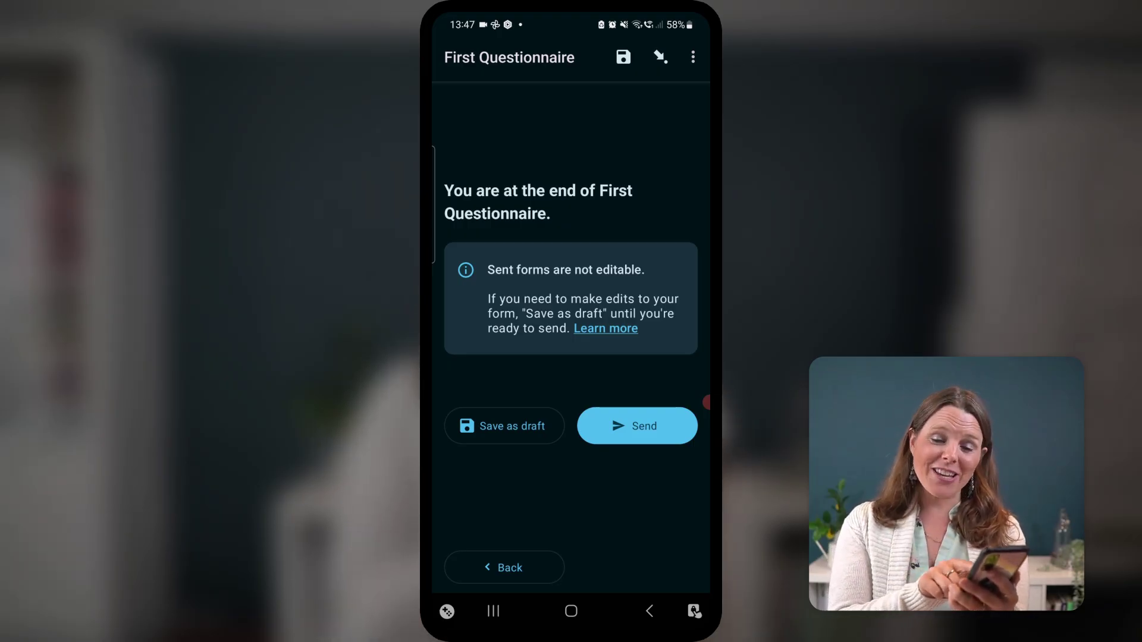
pyautogui.click(504, 426)
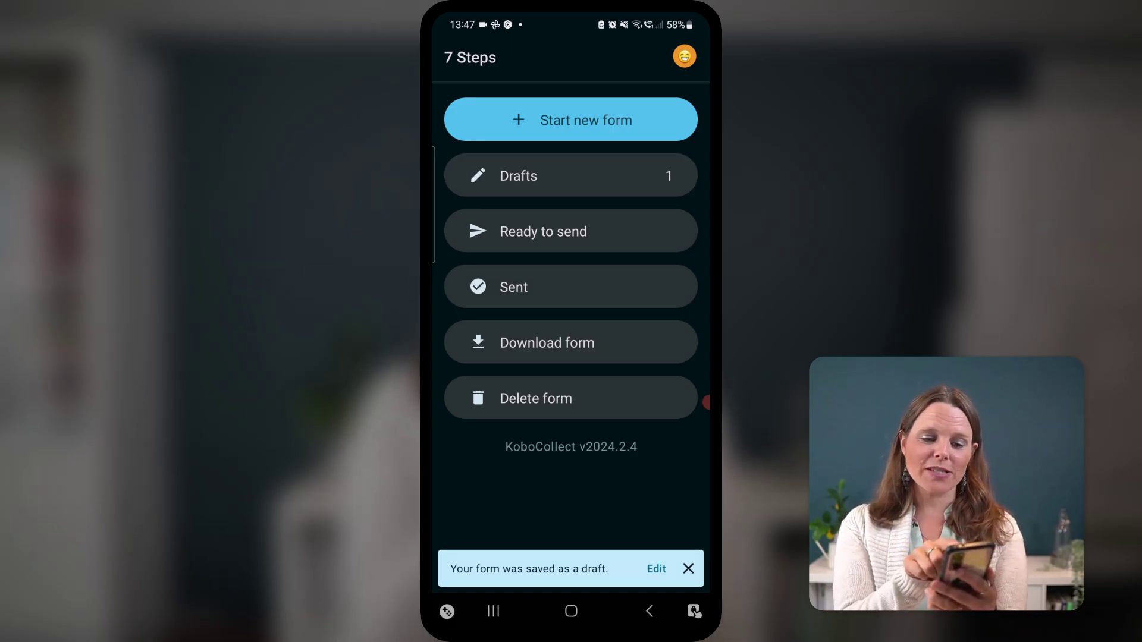
pyautogui.click(517, 175)
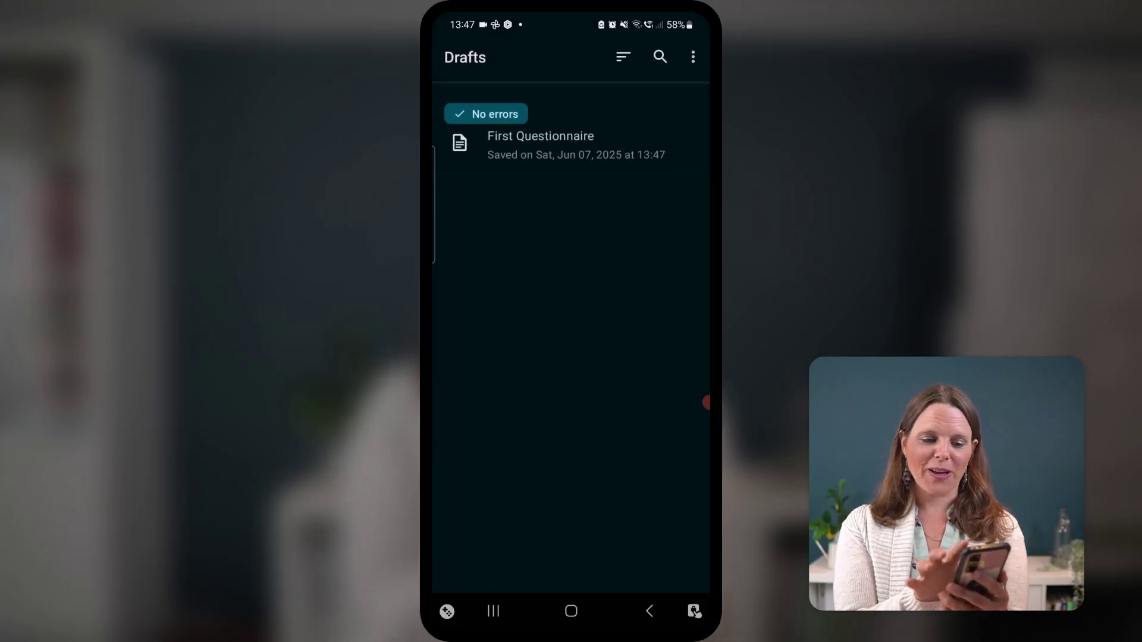
# Reopen the First Questionnaire draft and jump to its end page.
pyautogui.click(541, 143)
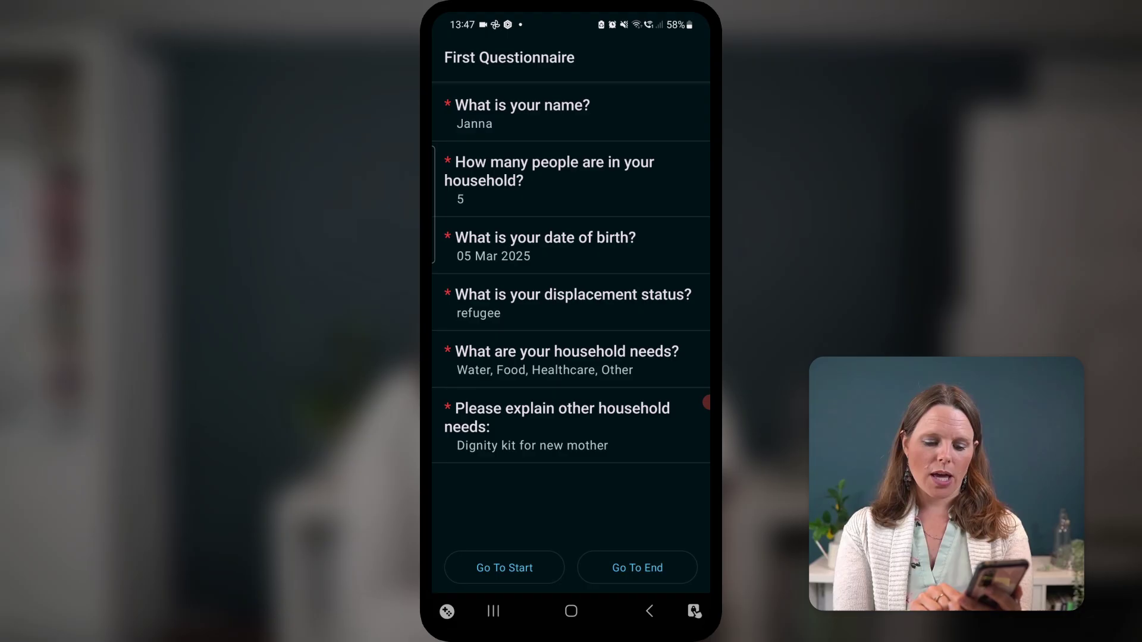
pyautogui.click(638, 567)
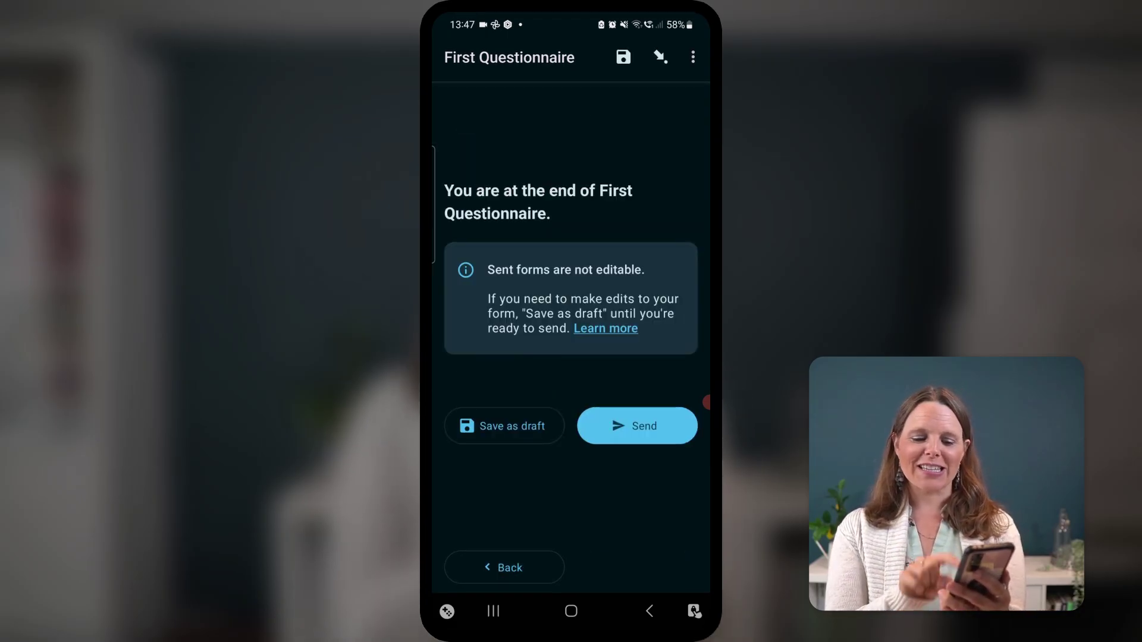
# Send the First Questionnaire entry and check it in the Sent list.
pyautogui.click(637, 426)
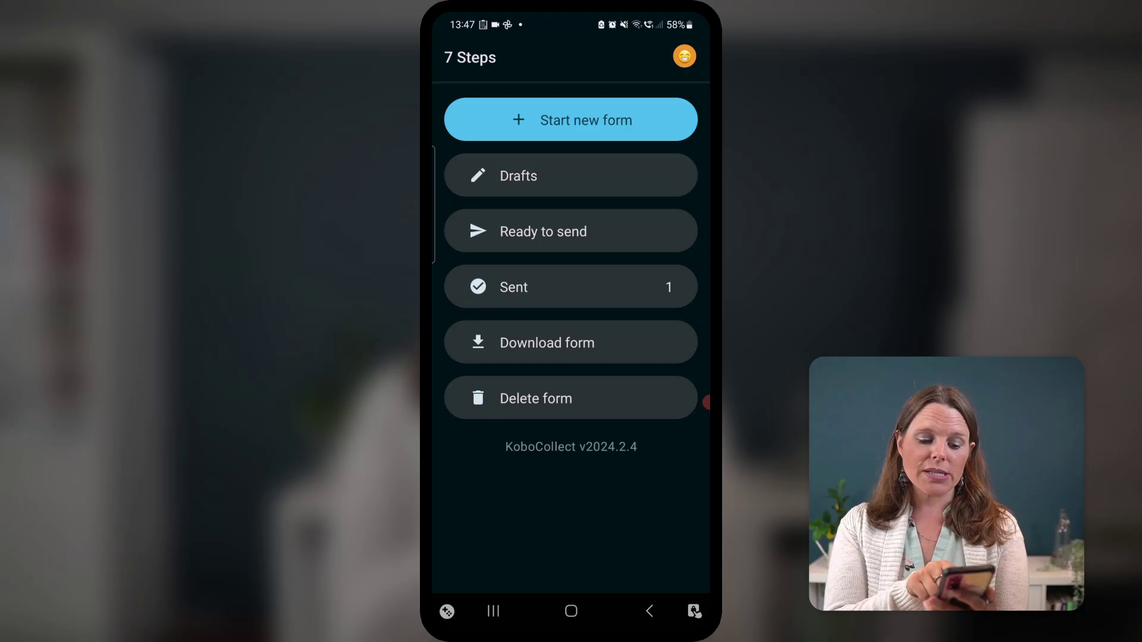
pyautogui.click(571, 287)
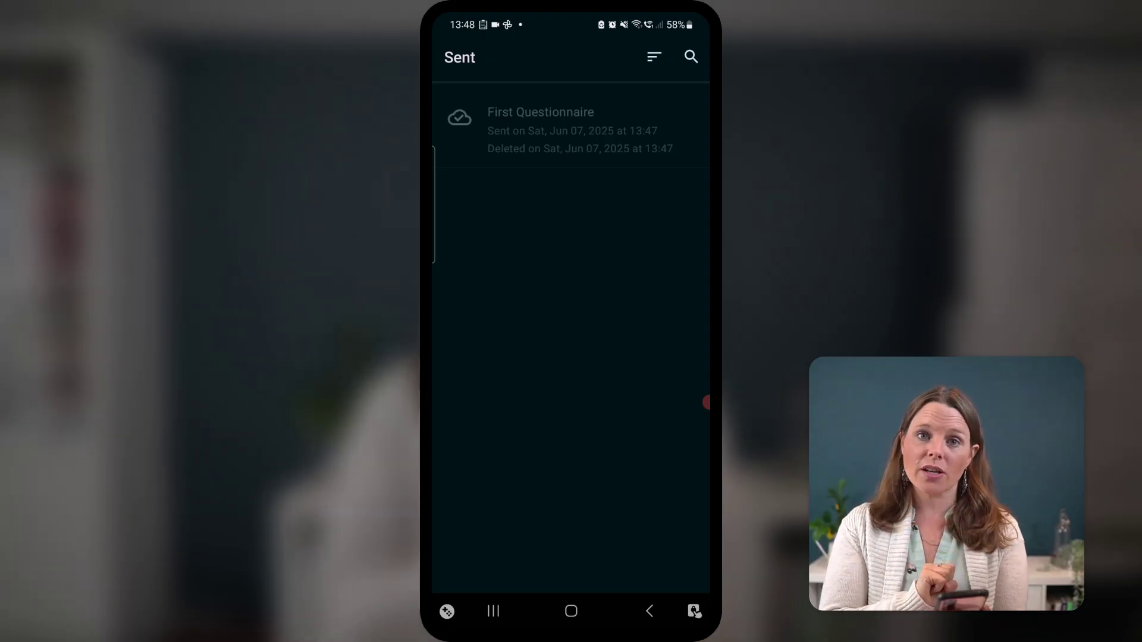
# Return from the Sent list to KoboCollect's main menu.
pyautogui.click(650, 611)
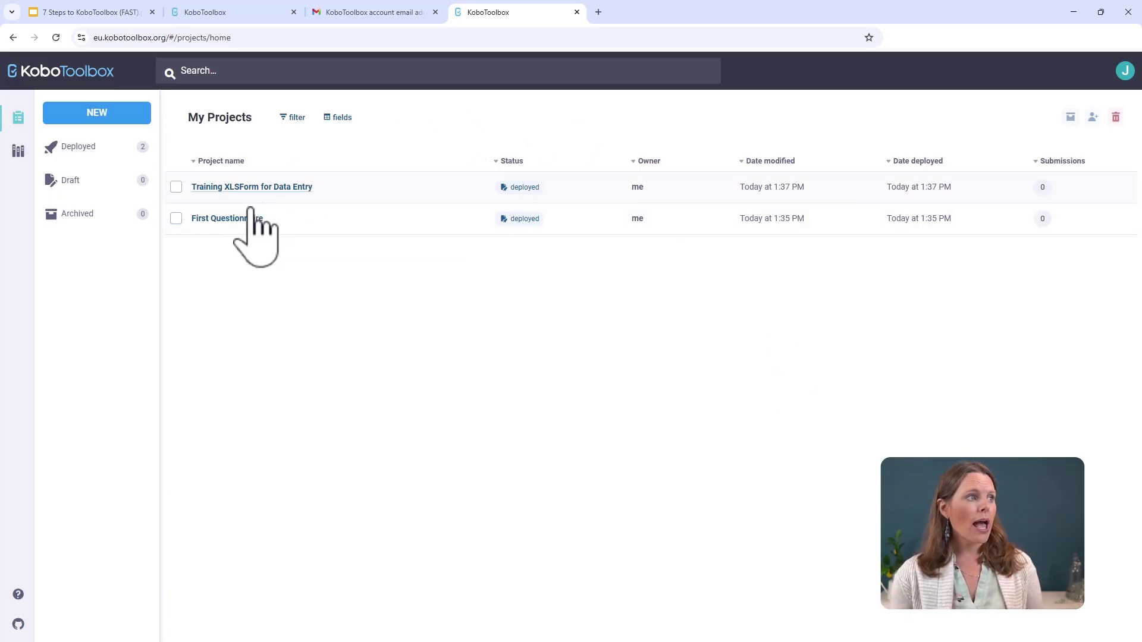
# Open the First Questionnaire project's web form from its FORM page in a new tab.
pyautogui.click(241, 218)
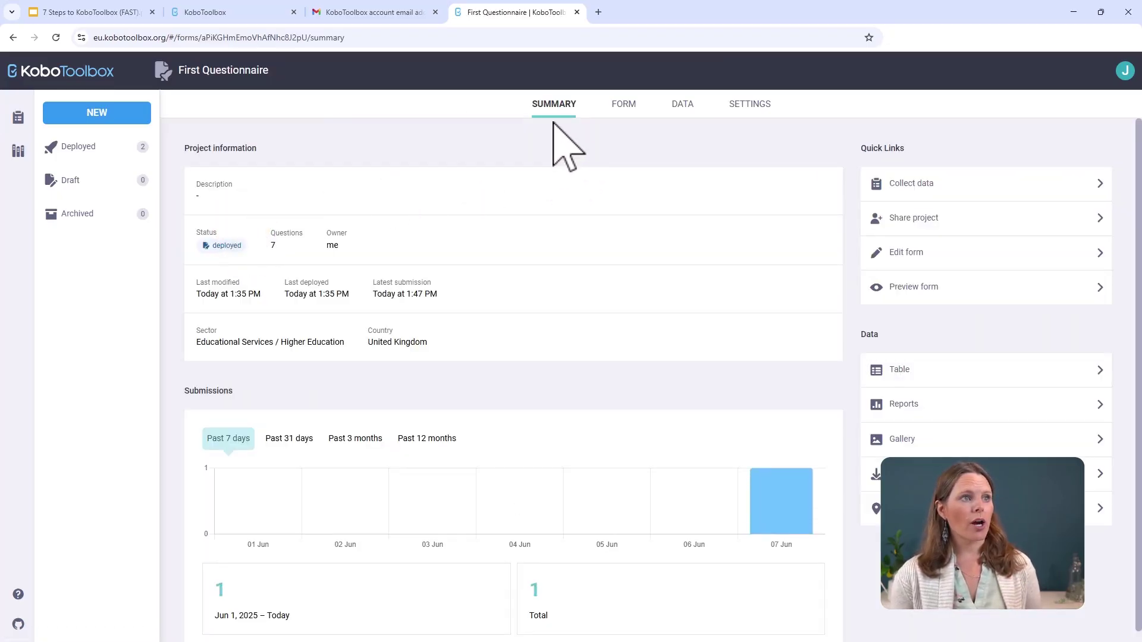
pyautogui.click(625, 107)
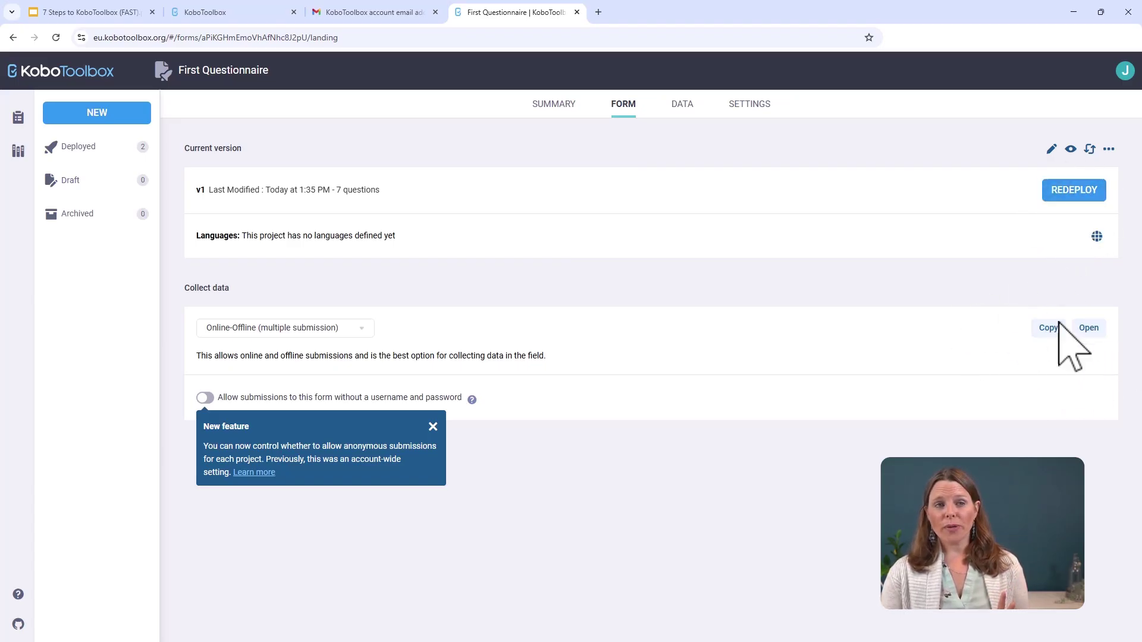
pyautogui.click(1088, 328)
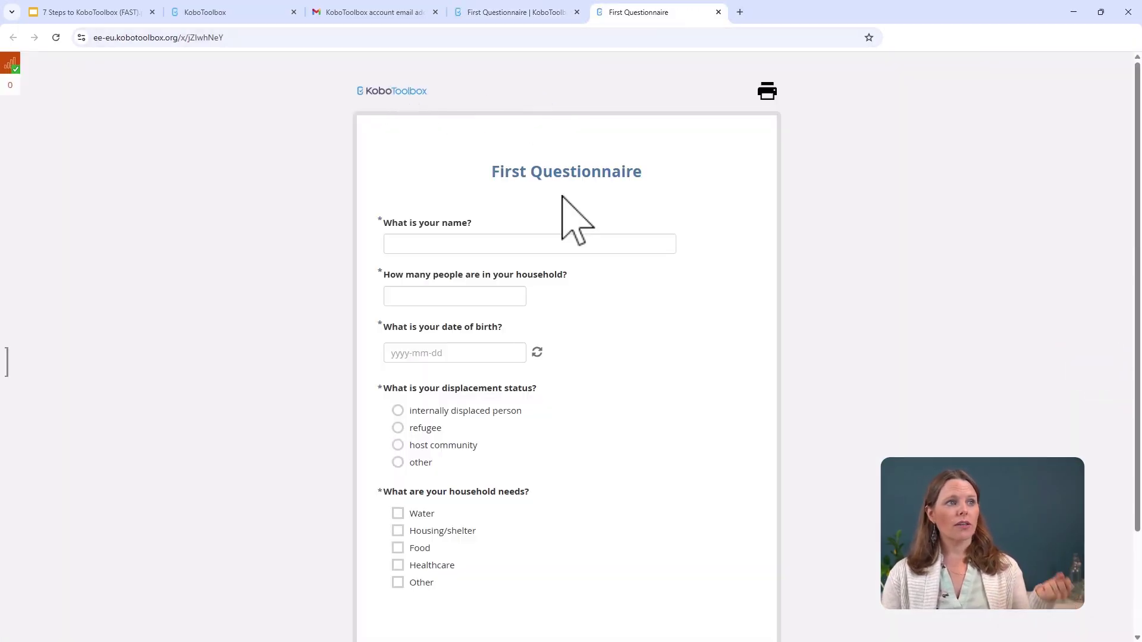
# Enter the respondent's name, a household size of 5 and birth date 2025-06-10.
pyautogui.scroll(-2, 604, 272)
pyautogui.scroll(2, 605, 274)
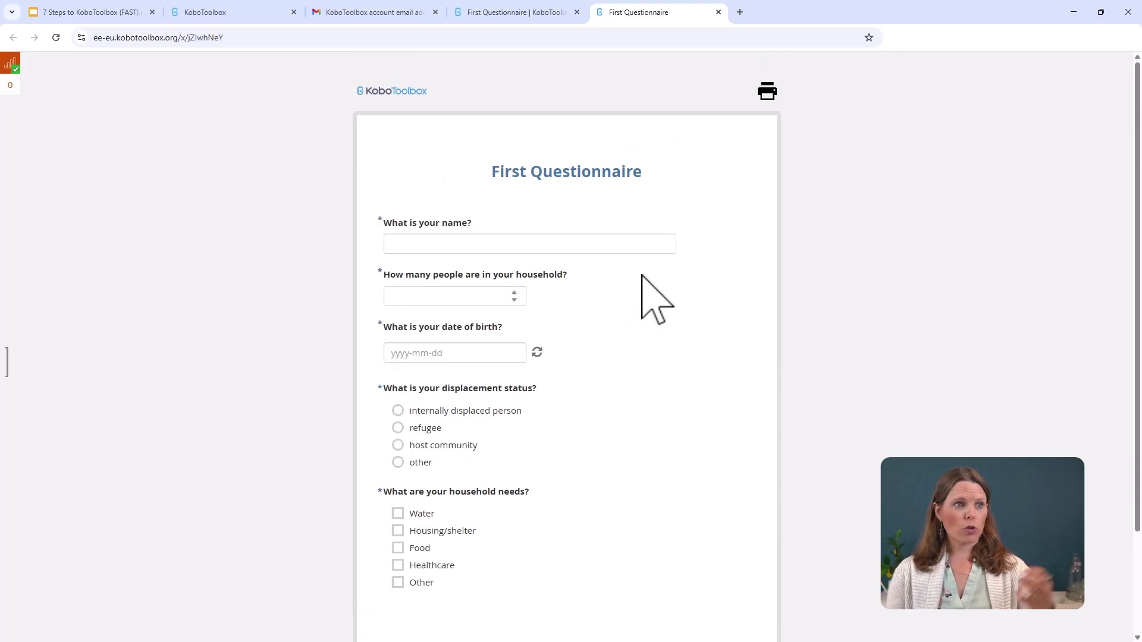
pyautogui.scroll(-2, 566, 324)
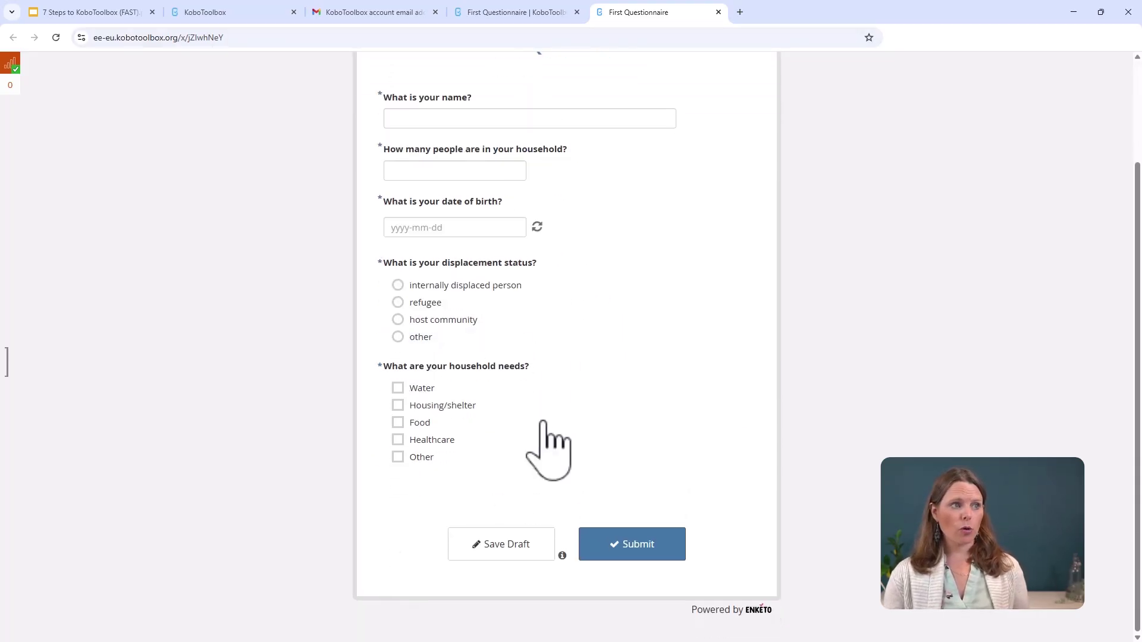
pyautogui.scroll(2, 556, 410)
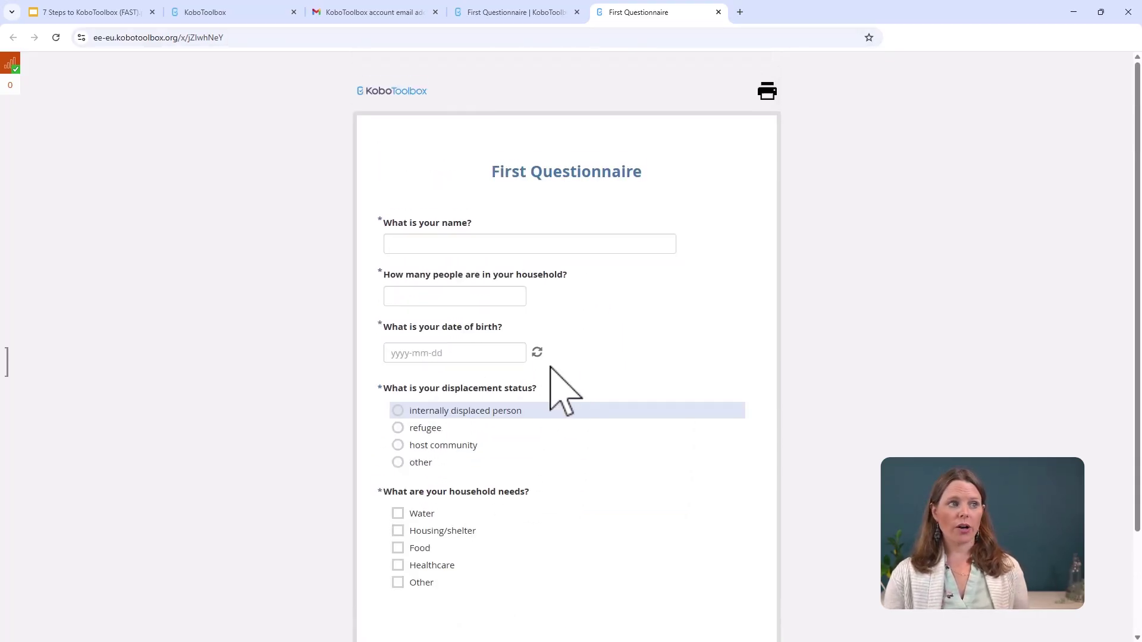
pyautogui.click(494, 246)
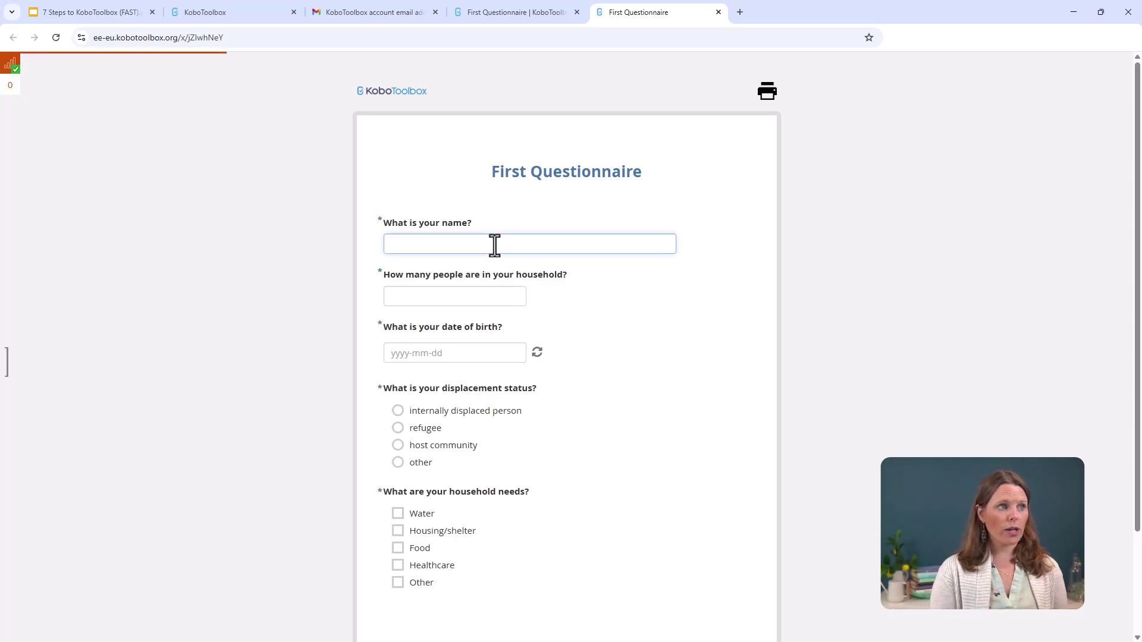
pyautogui.write('Janna')
pyautogui.press('Tab')
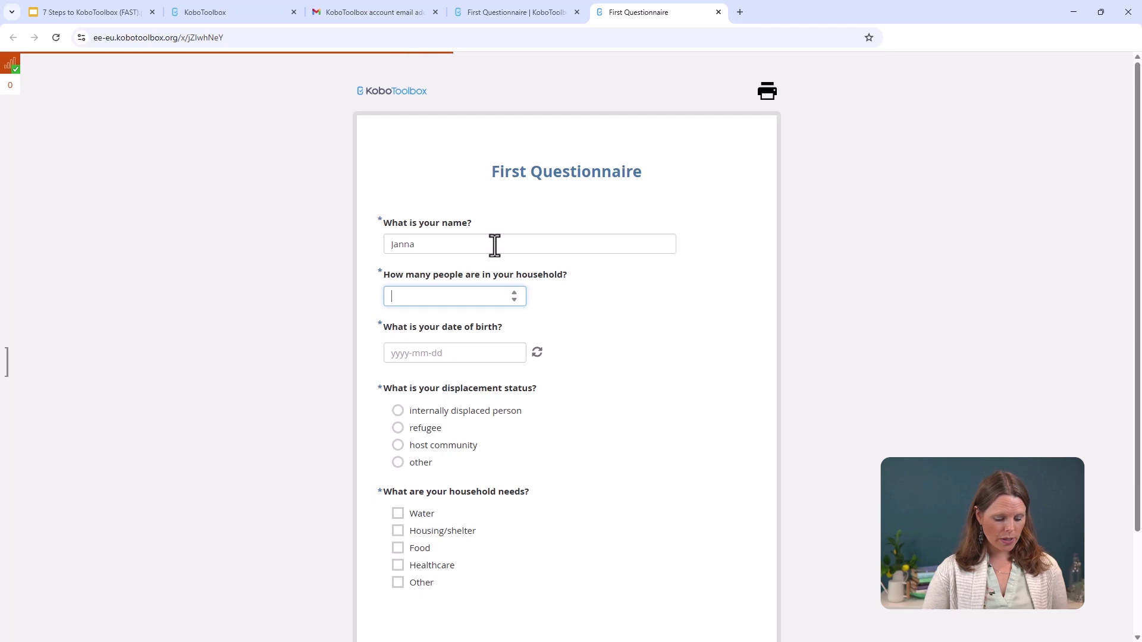
pyautogui.press('Tab')
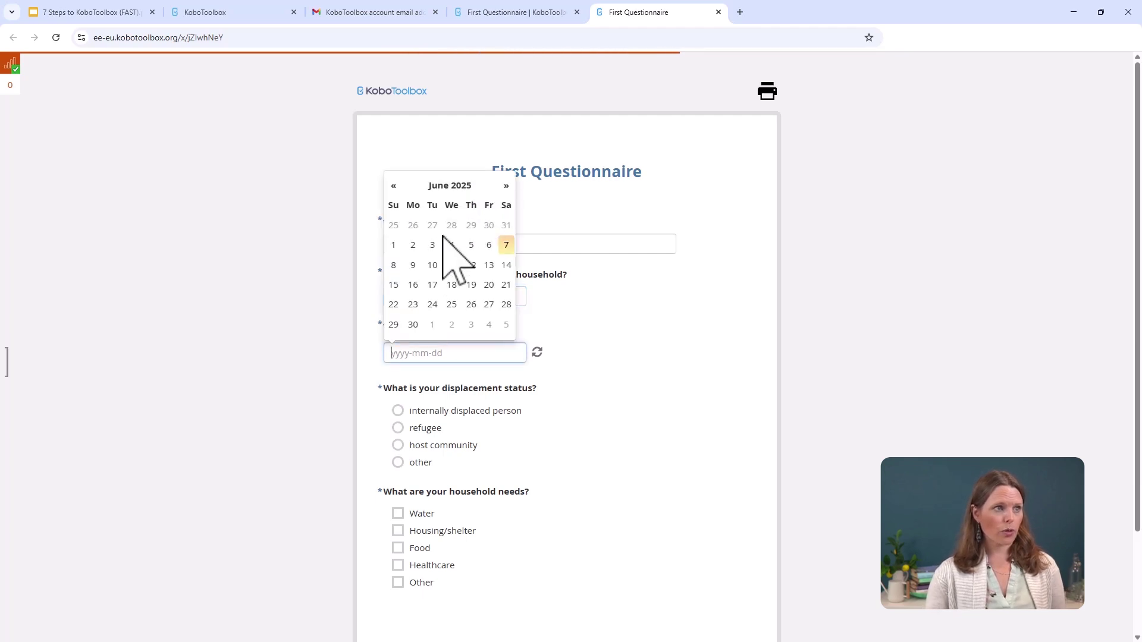
pyautogui.click(433, 265)
# Mark internally displaced person, tick Housing/shelter, Food and Healthcare needs, then submit.
pyautogui.click(421, 410)
pyautogui.scroll(-2, 502, 493)
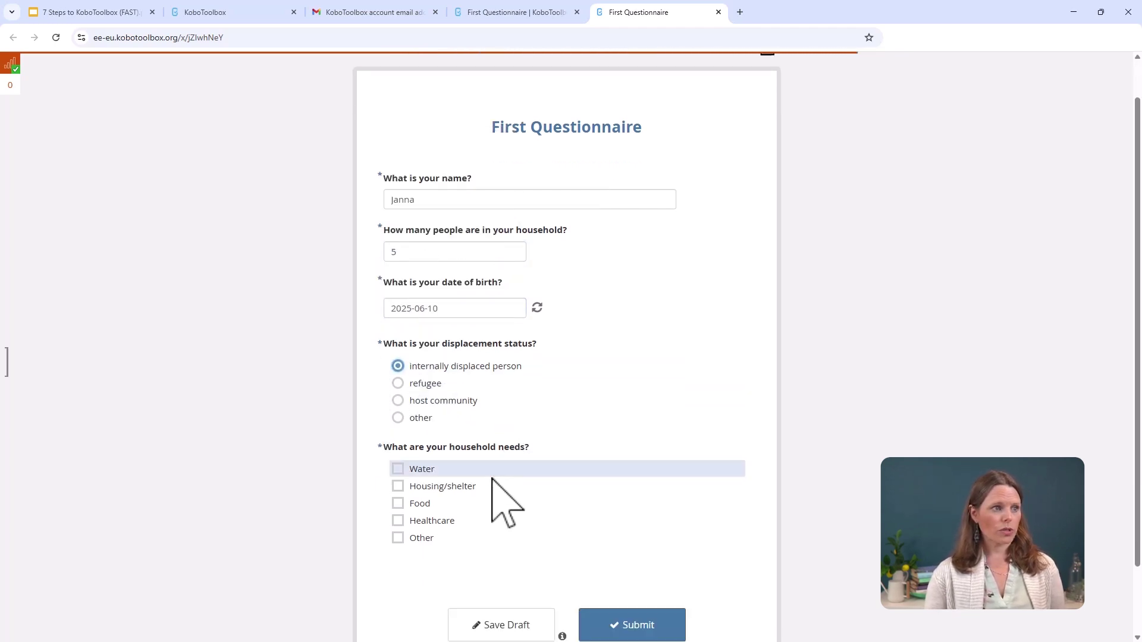
pyautogui.click(451, 444)
pyautogui.click(448, 431)
pyautogui.click(448, 416)
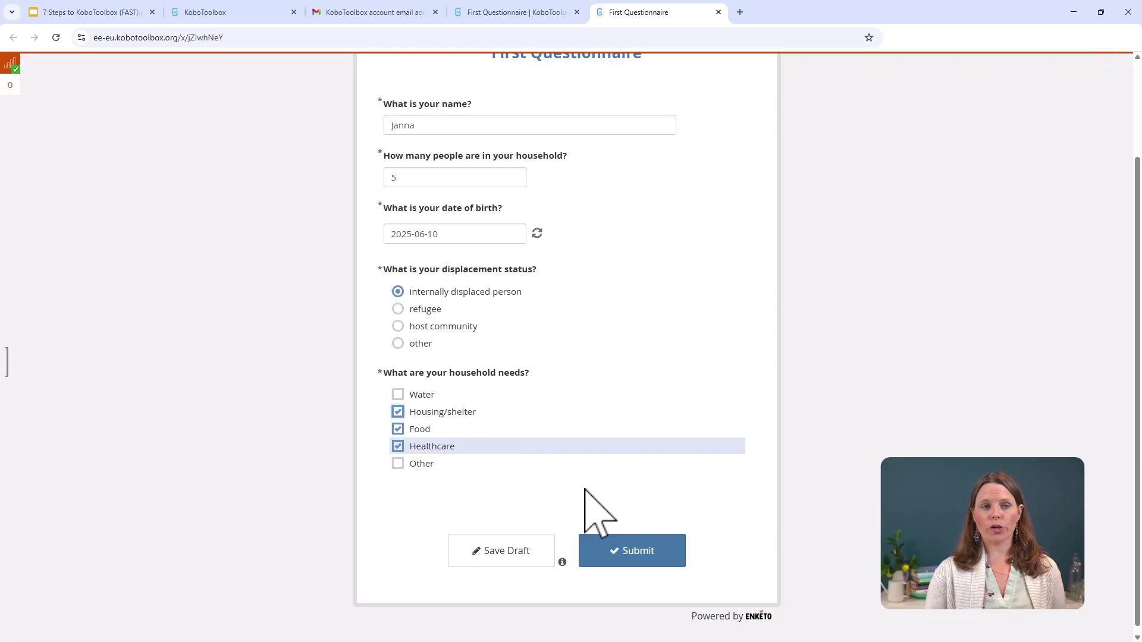
pyautogui.click(623, 552)
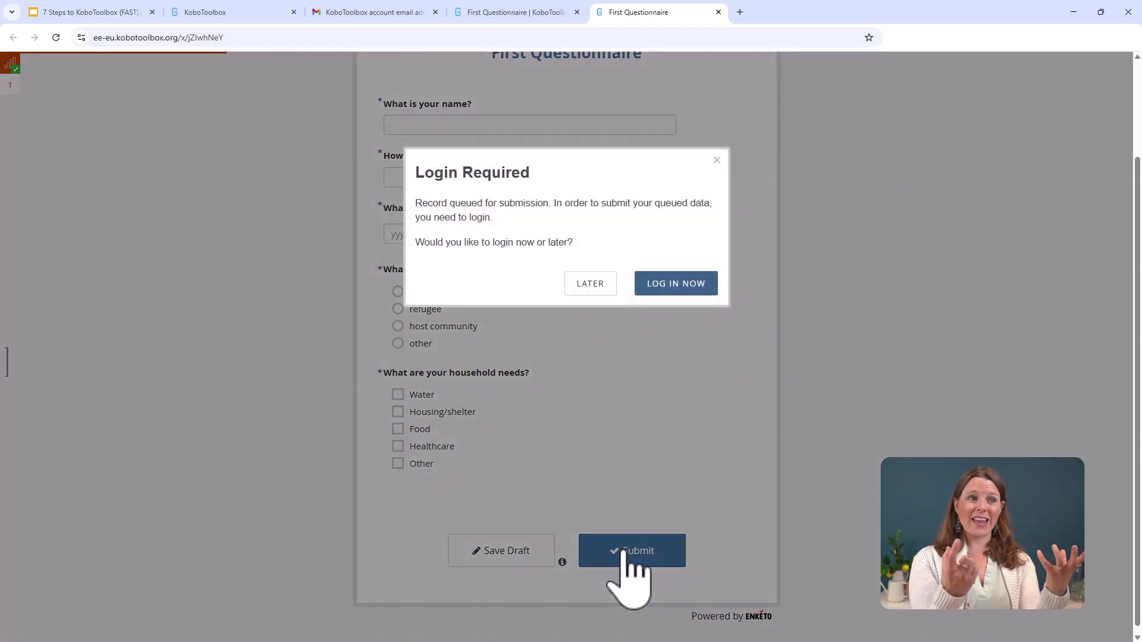
# Log in with saved KoboToolbox credentials to send the queued record, then copy the web form link.
pyautogui.click(689, 284)
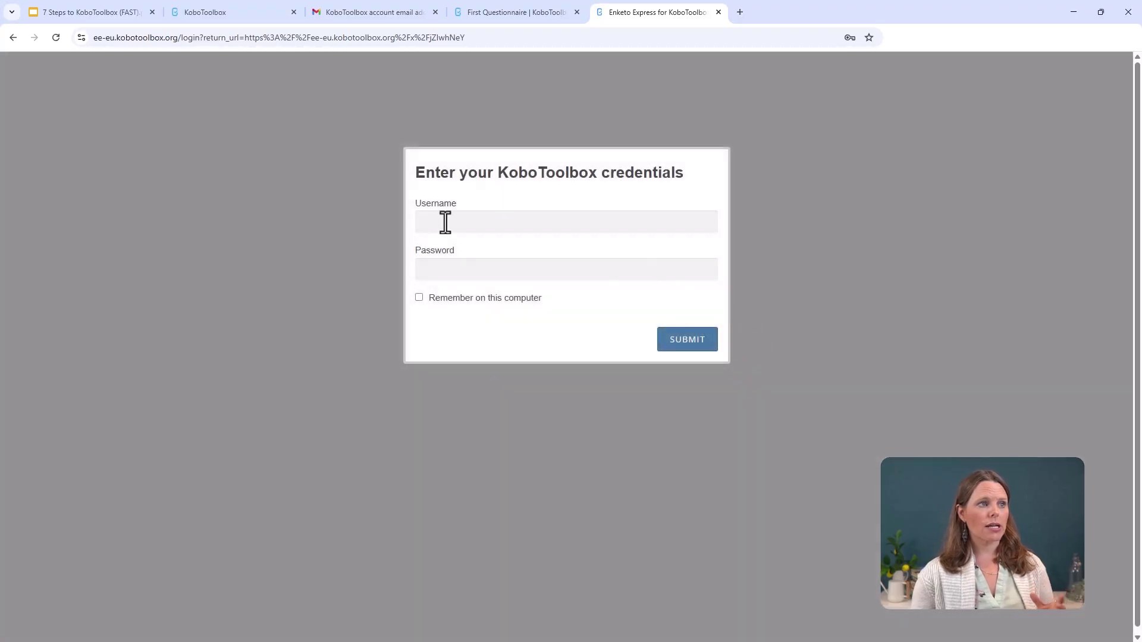
pyautogui.click(444, 220)
pyautogui.write('jannar')
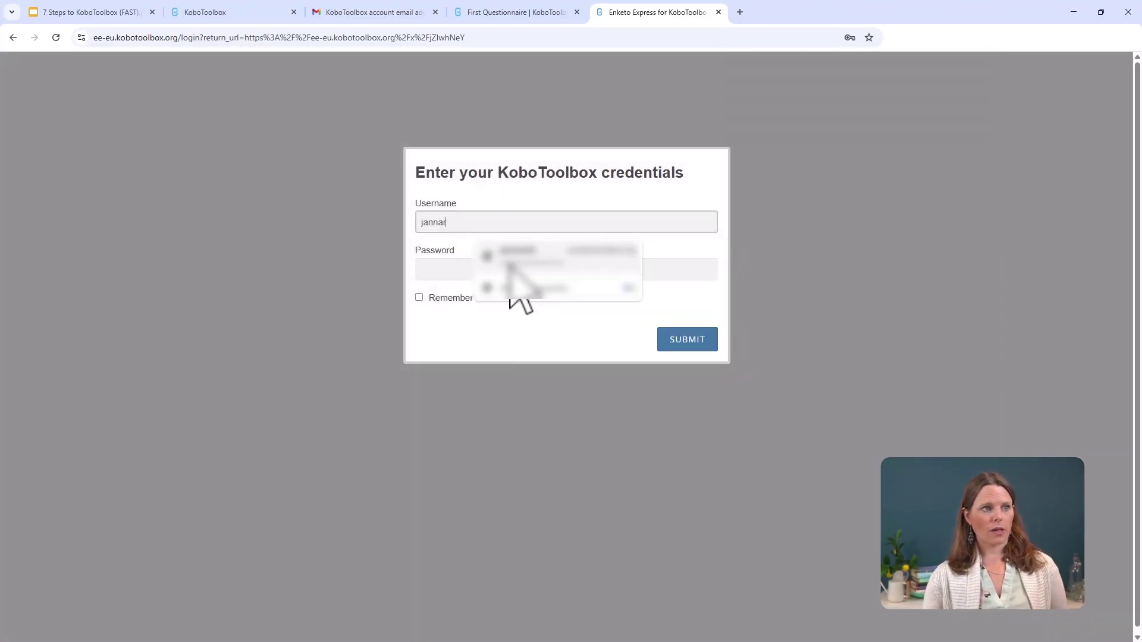
pyautogui.click(509, 260)
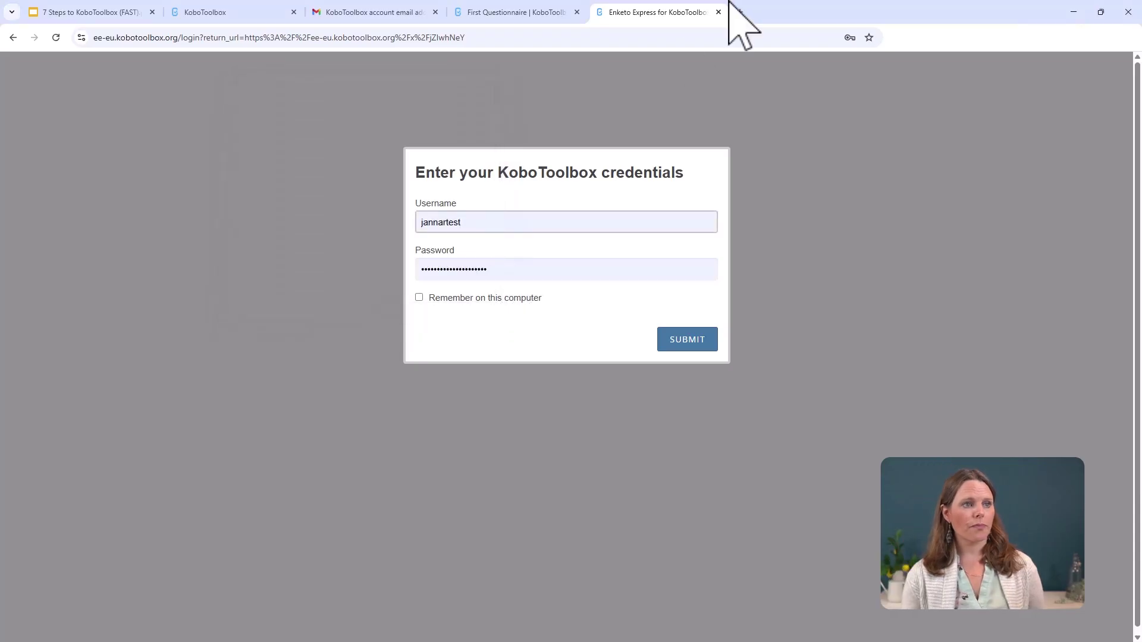
pyautogui.click(690, 344)
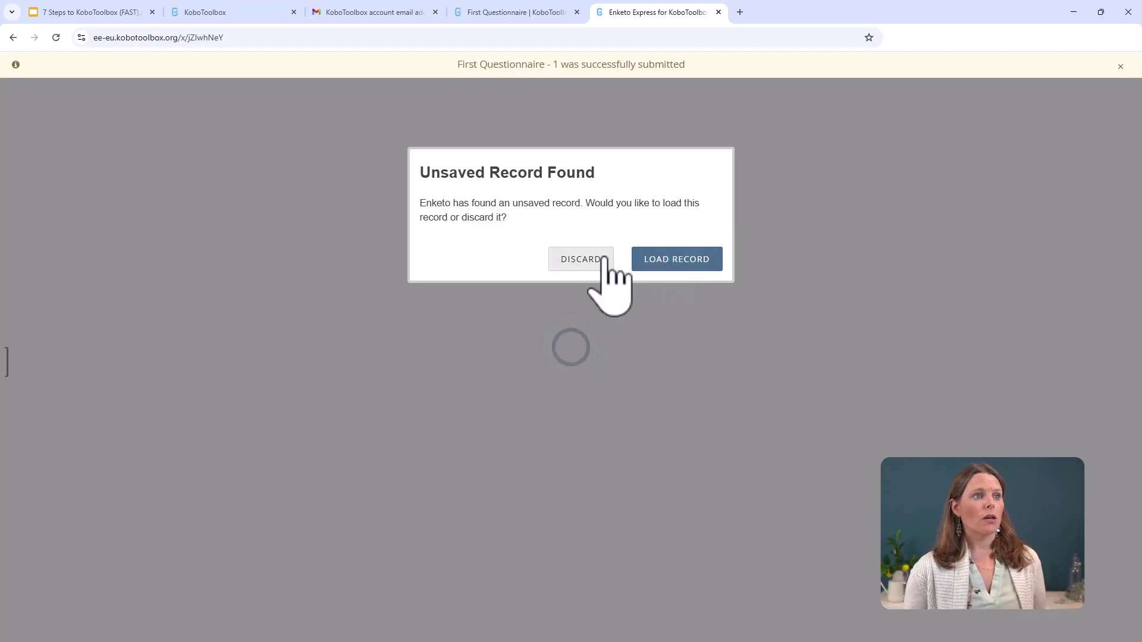
pyautogui.click(678, 260)
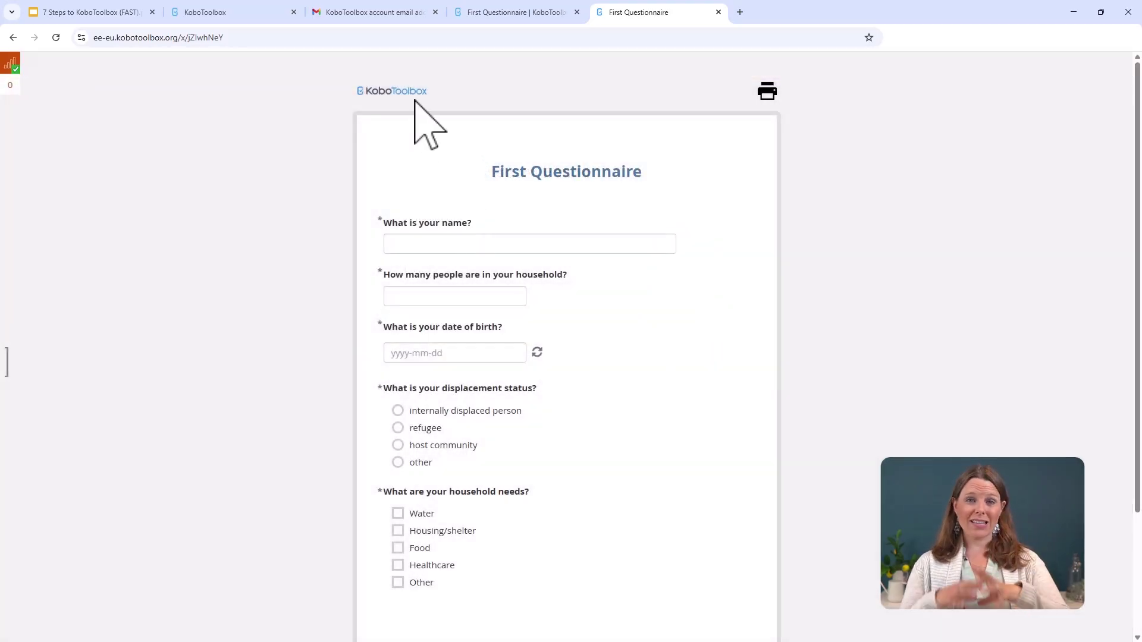
pyautogui.click(500, 12)
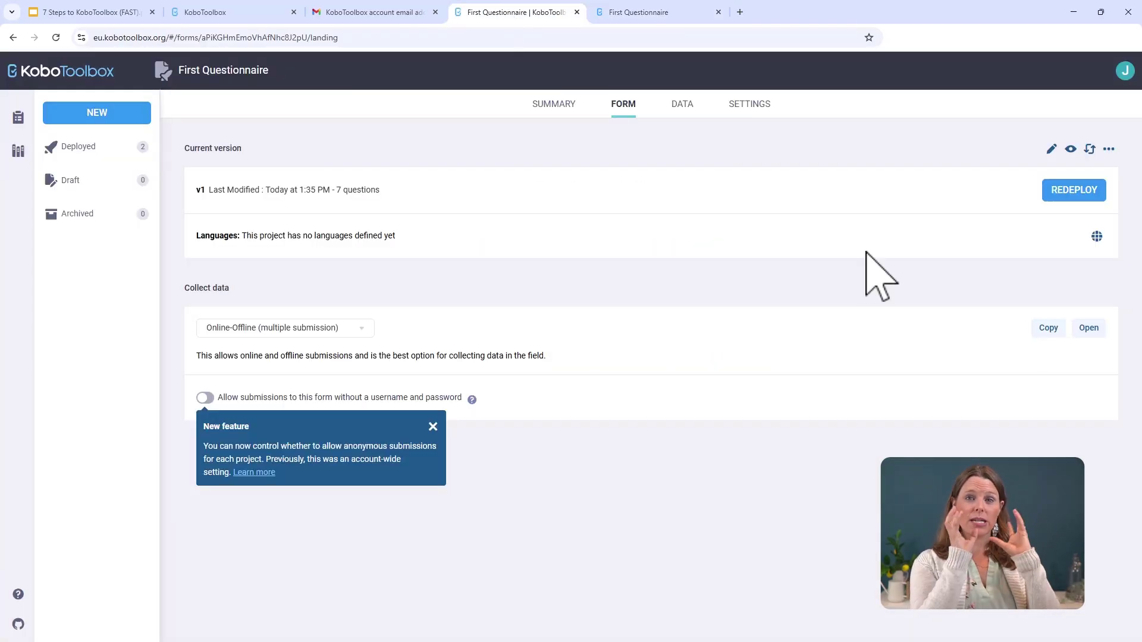
pyautogui.click(1049, 328)
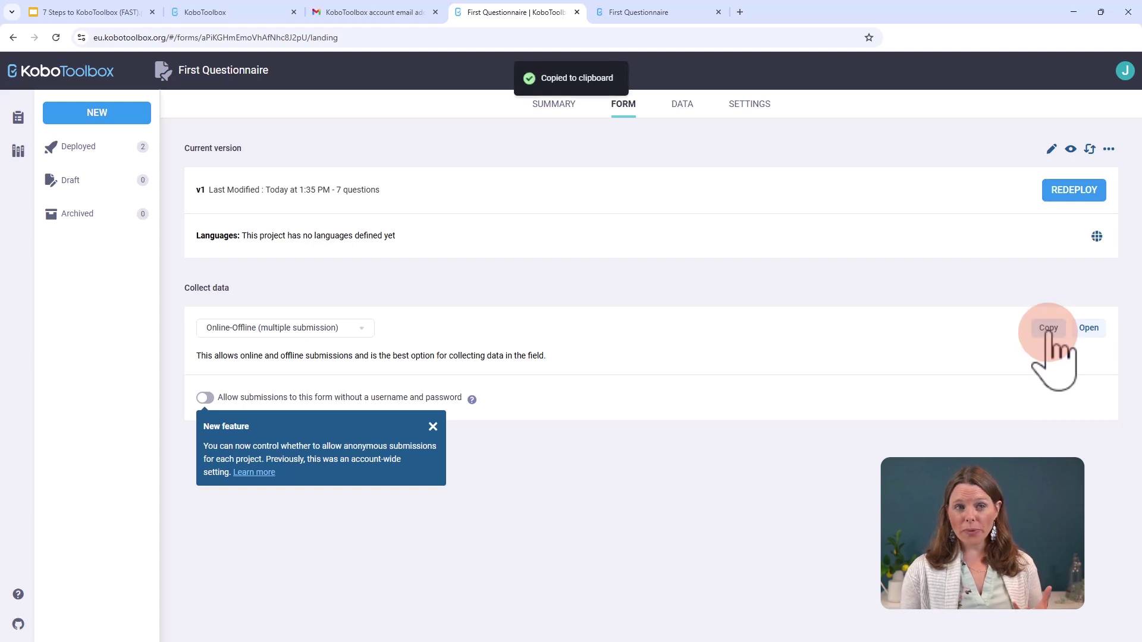
# Email the copied web form link to the chosen contact from a new Gmail message.
pyautogui.click(374, 12)
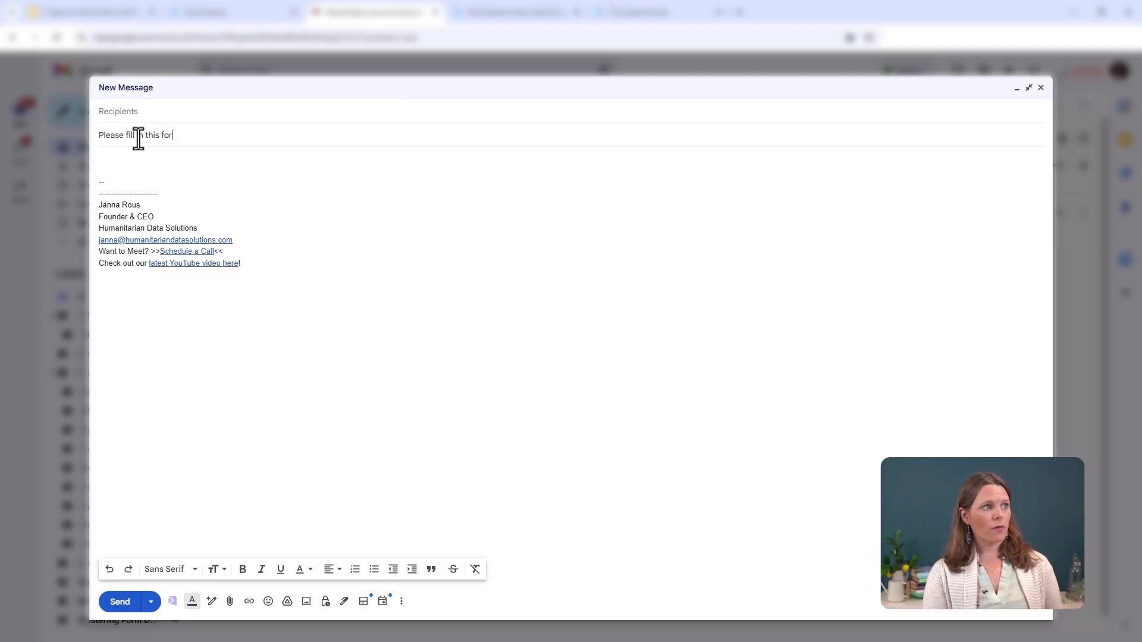
pyautogui.click(138, 159)
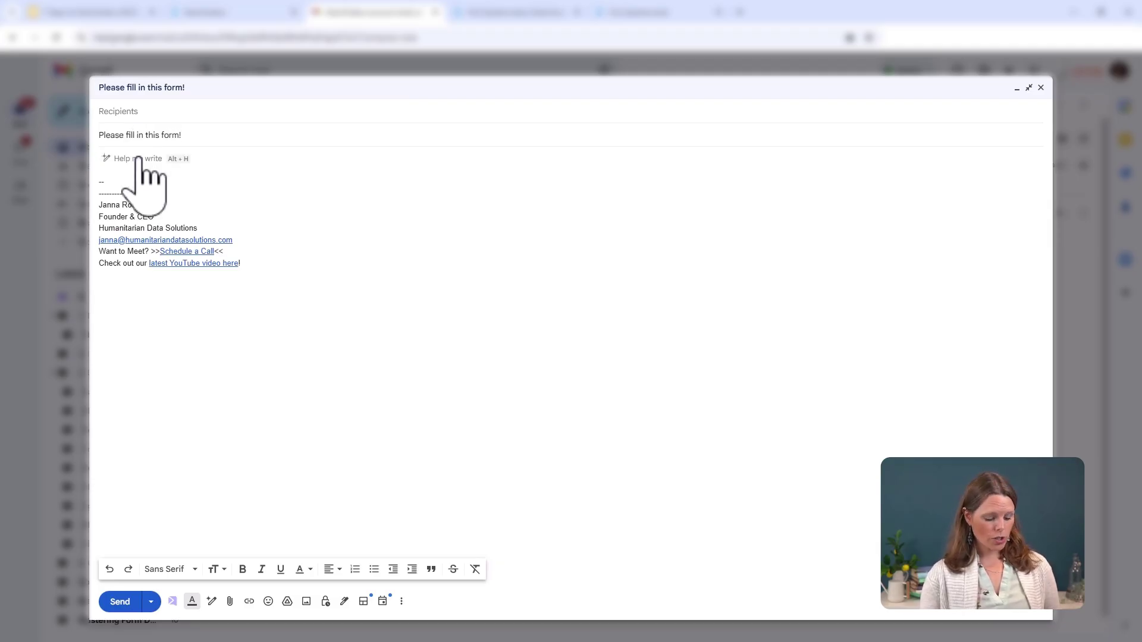
pyautogui.hotkey('ctrl', 'v')
pyautogui.press('Return')
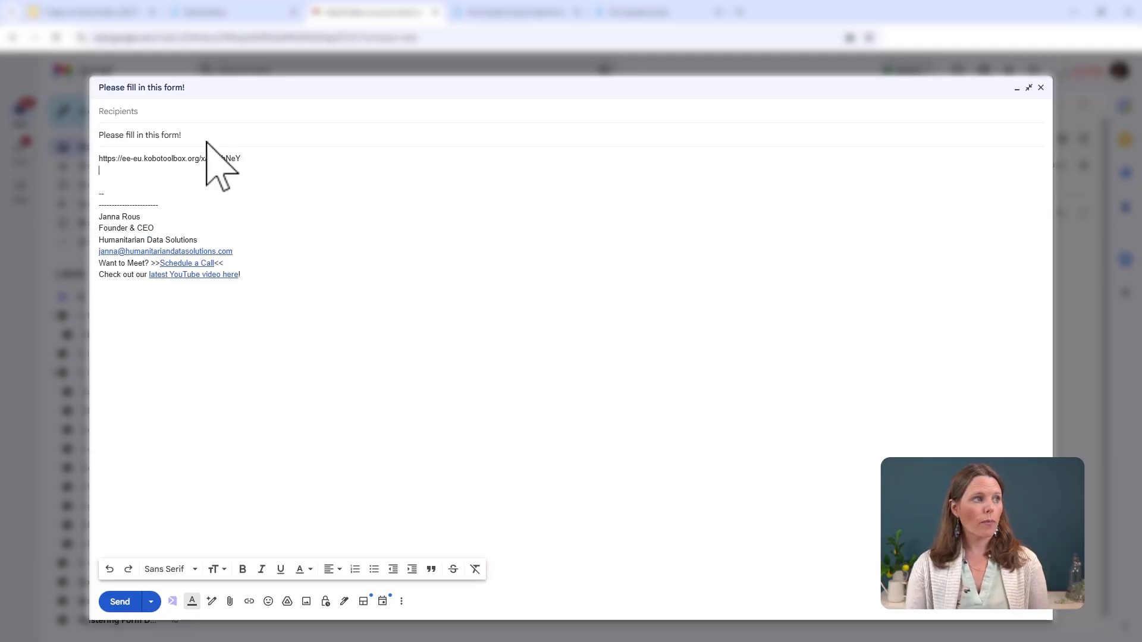
pyautogui.click(150, 112)
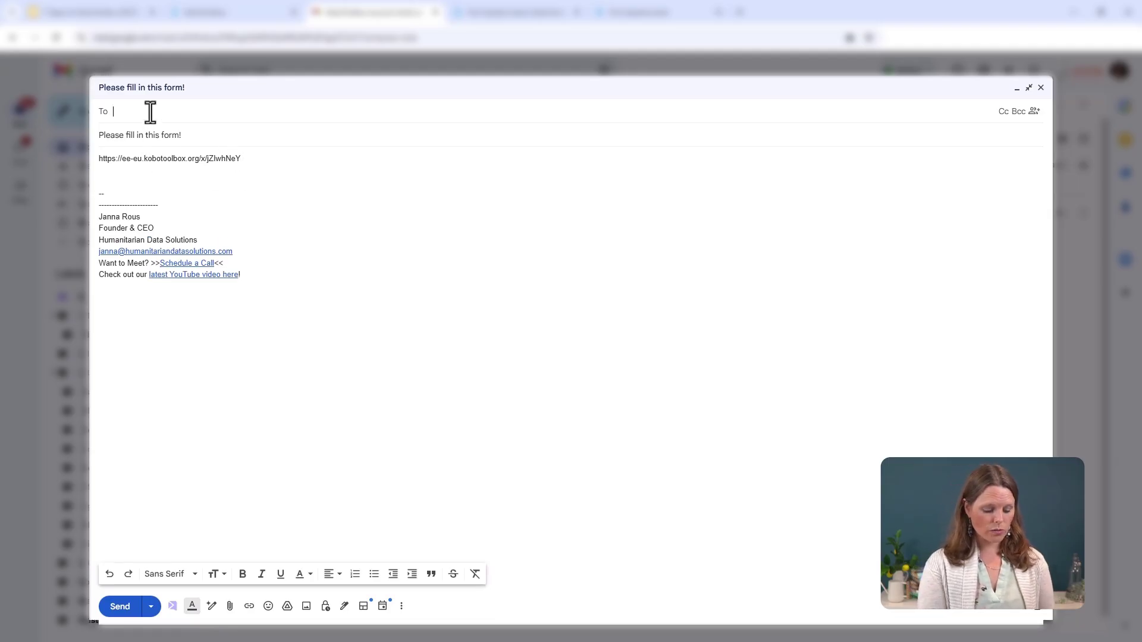
pyautogui.write('janna')
pyautogui.click(178, 146)
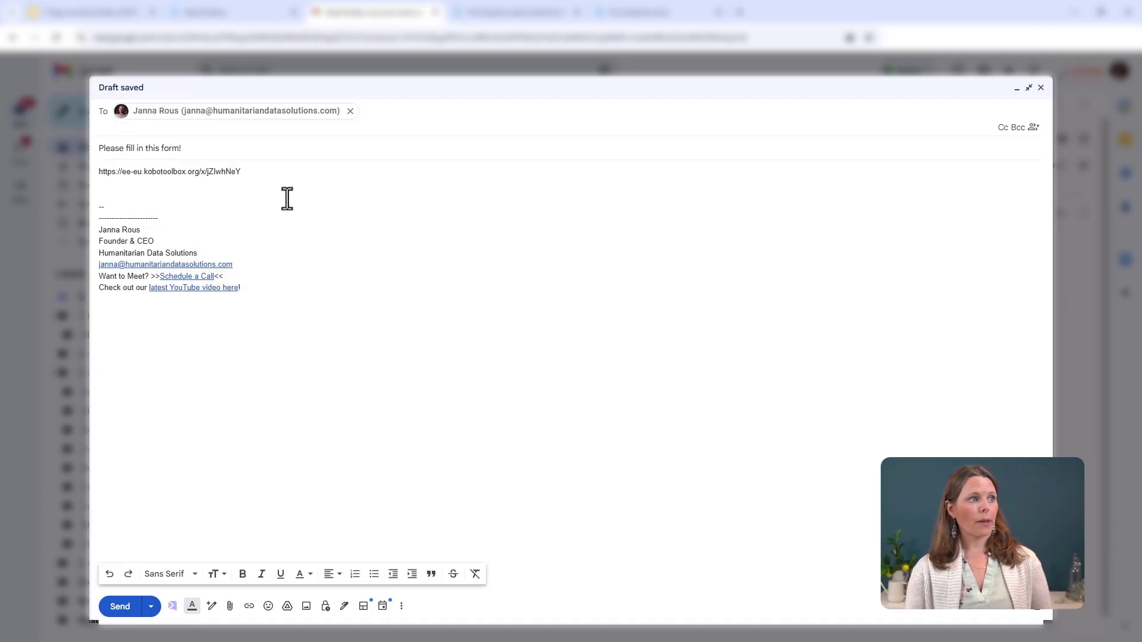
pyautogui.click(119, 607)
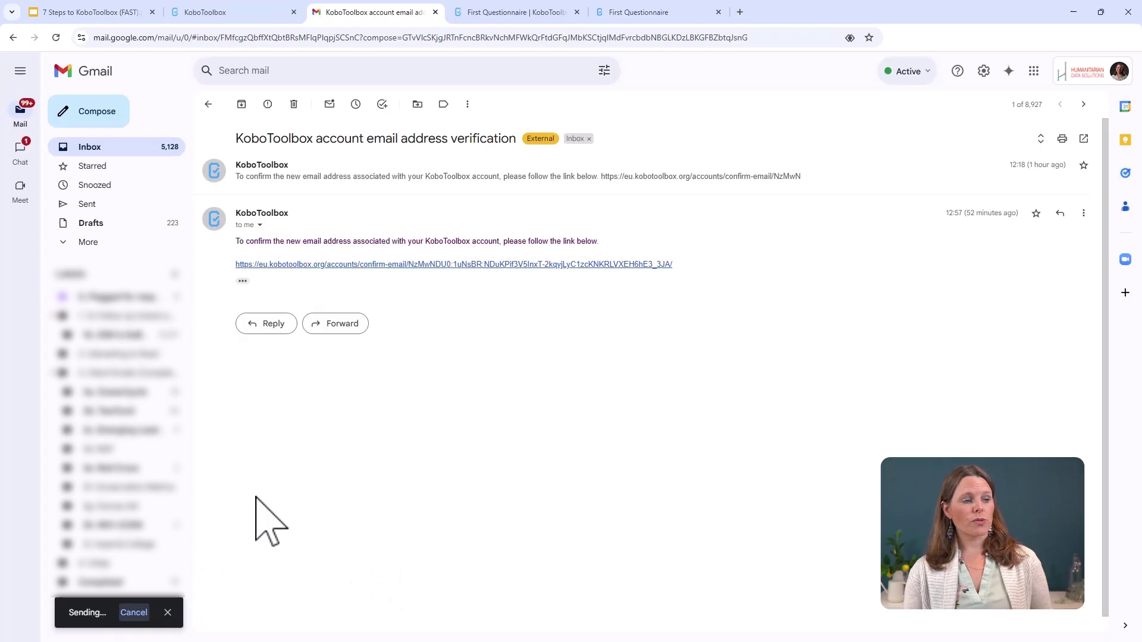
# Open the received 'Please fill in this form!' email and follow its web form link.
pyautogui.click(85, 153)
pyautogui.click(467, 130)
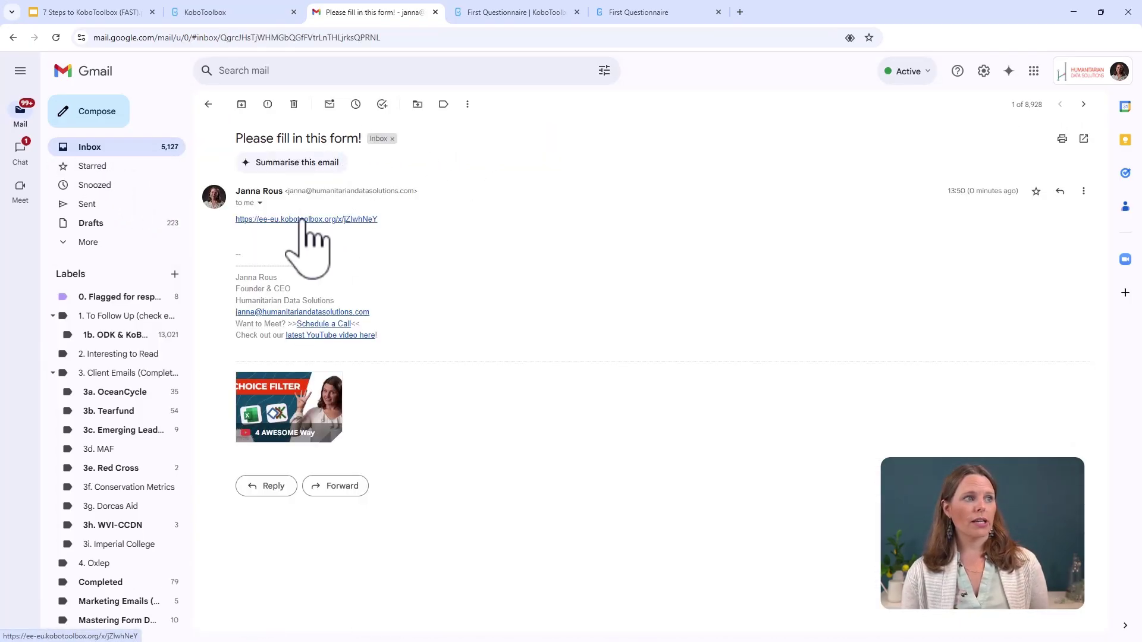
pyautogui.click(340, 220)
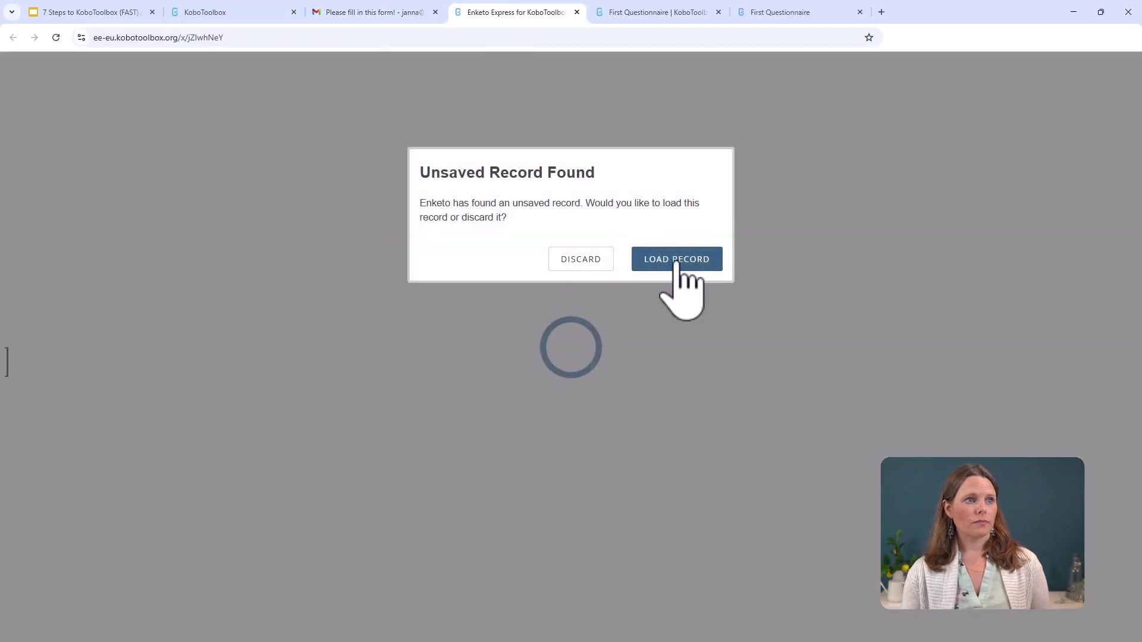
pyautogui.click(674, 259)
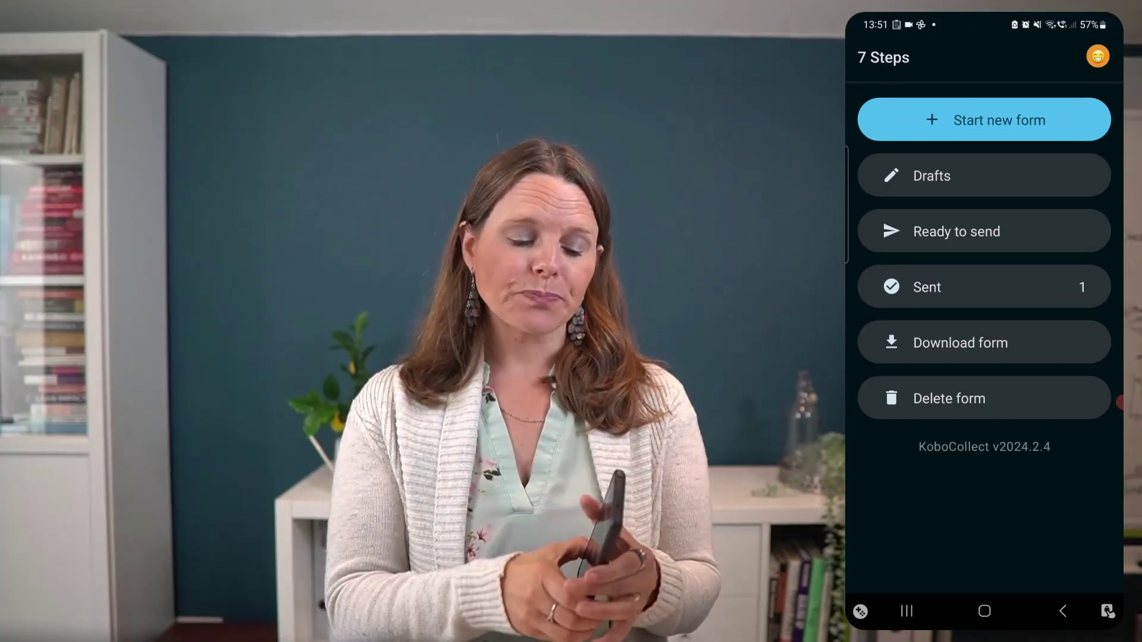
# Open KoboCollect's Start new form list from the main menu.
pyautogui.click(999, 119)
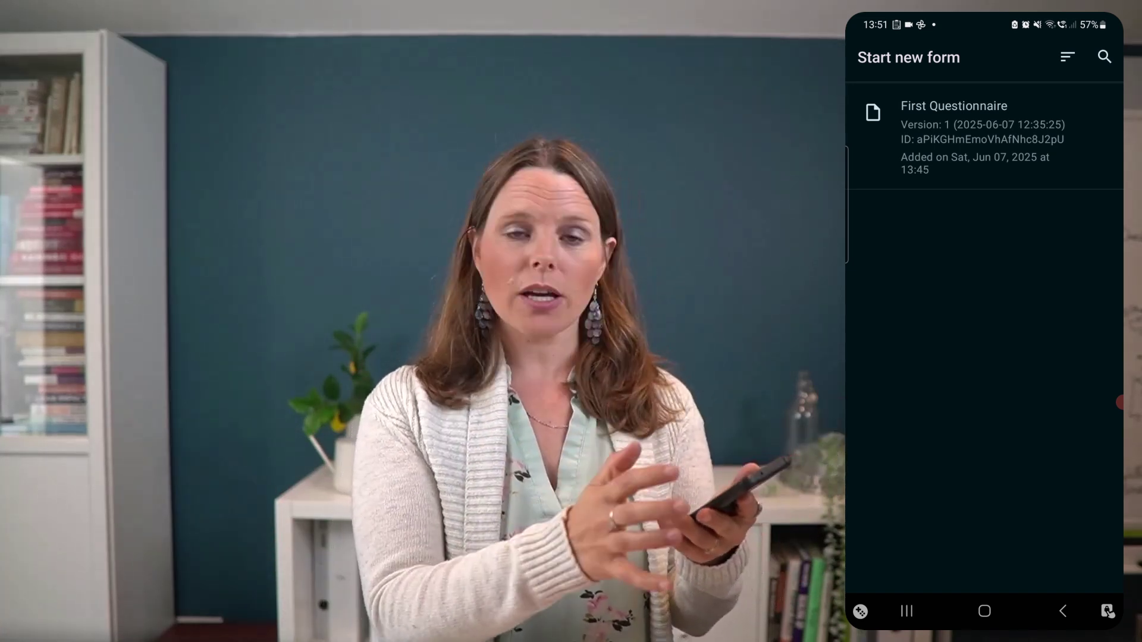
# Choose First Questionnaire (version 1) from the blank forms to start a new entry.
pyautogui.click(964, 125)
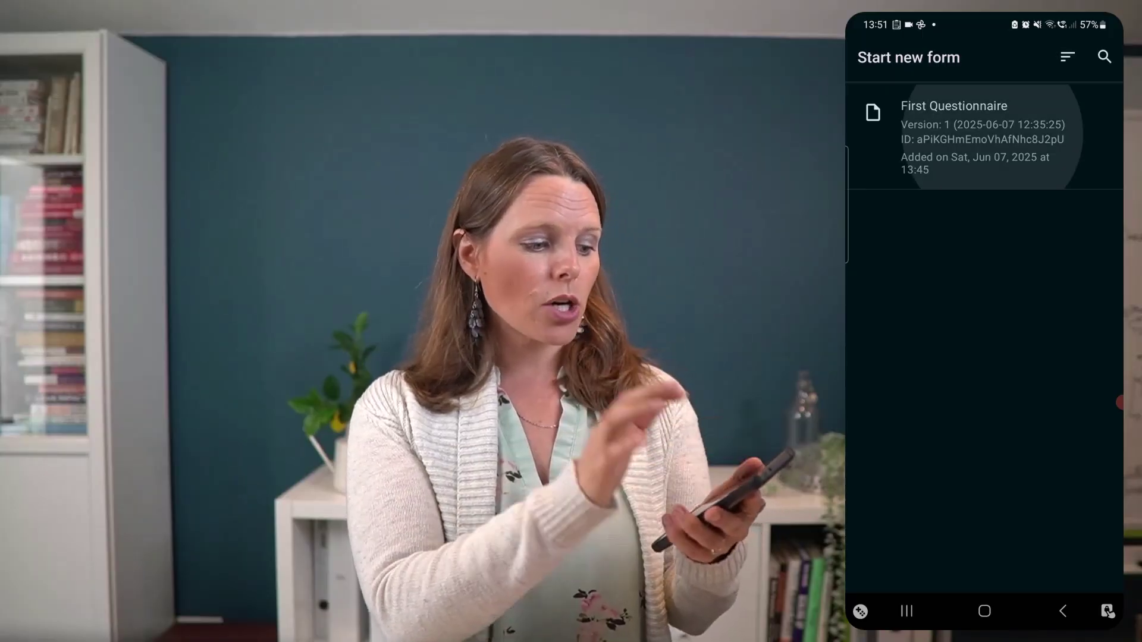